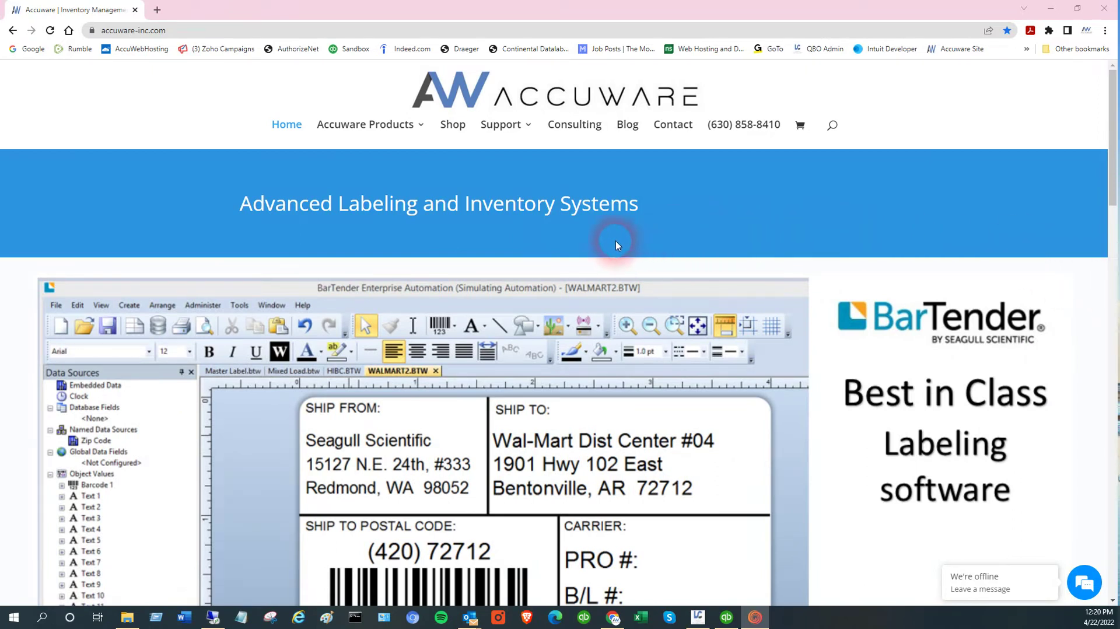
Open the Label Connector for QuickBooks Desktop page and bring up its trial sign-up form with autofill suggestions.
mouse_move(373, 125)
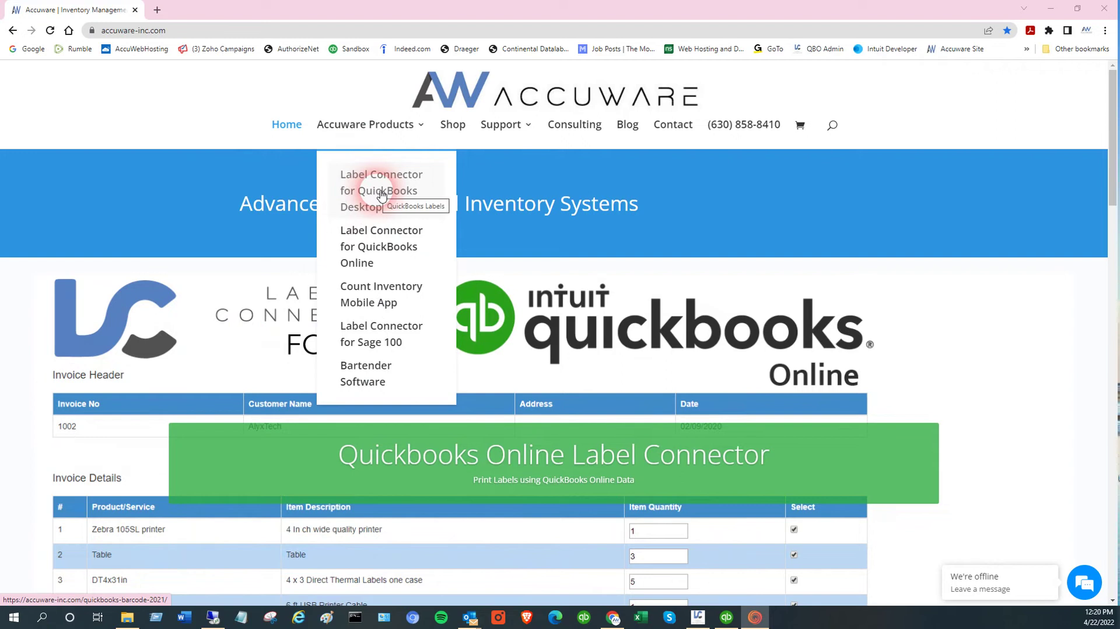
click(382, 195)
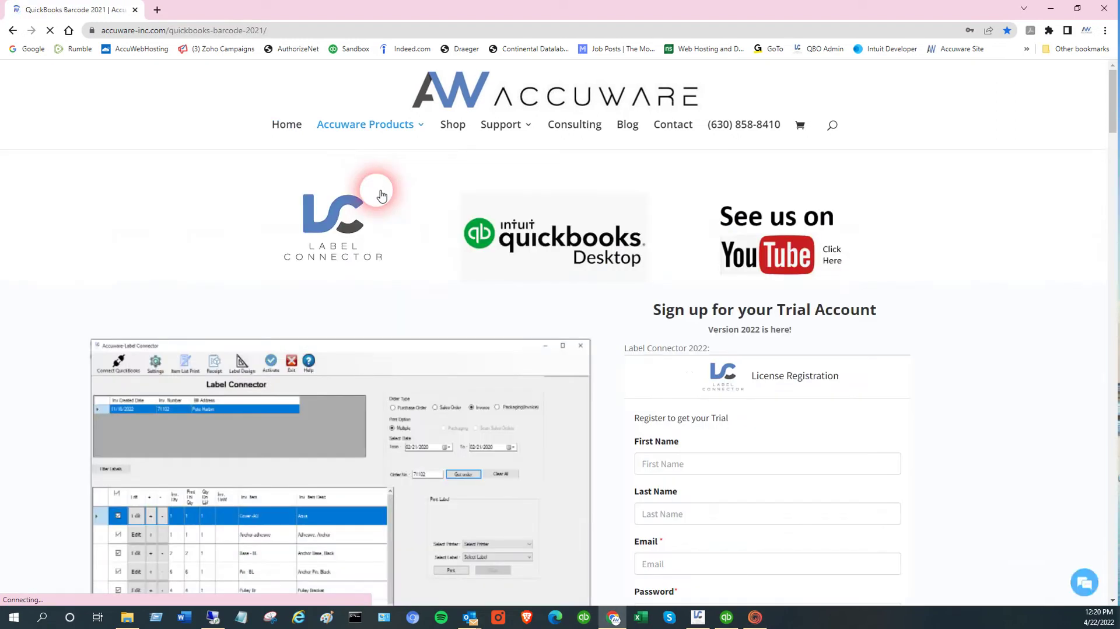
scroll(1022, 242, down, 2)
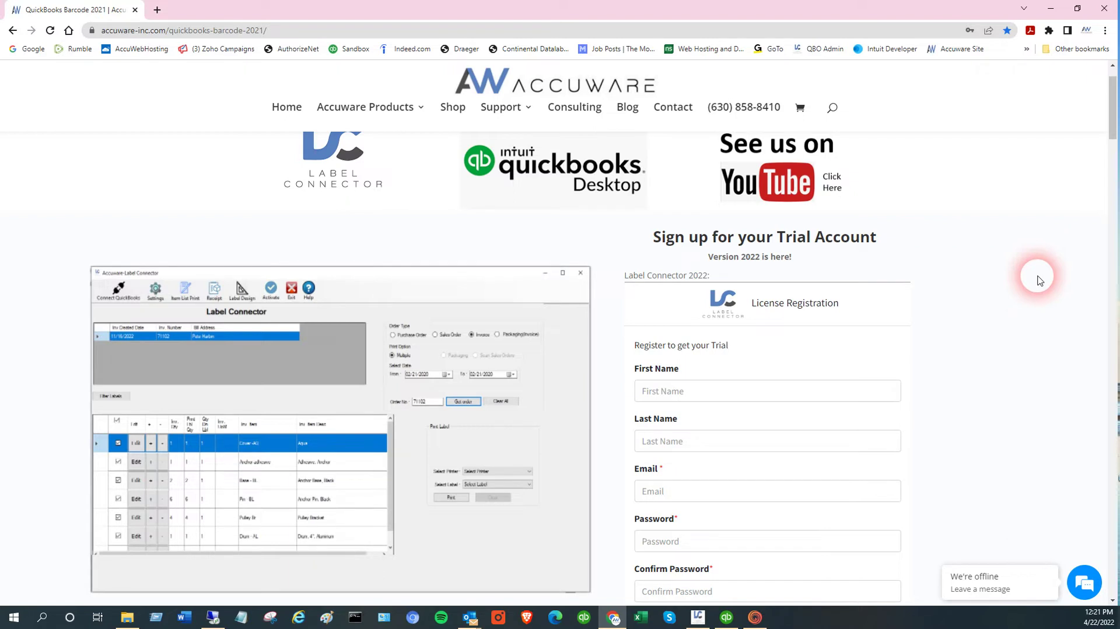
click(687, 392)
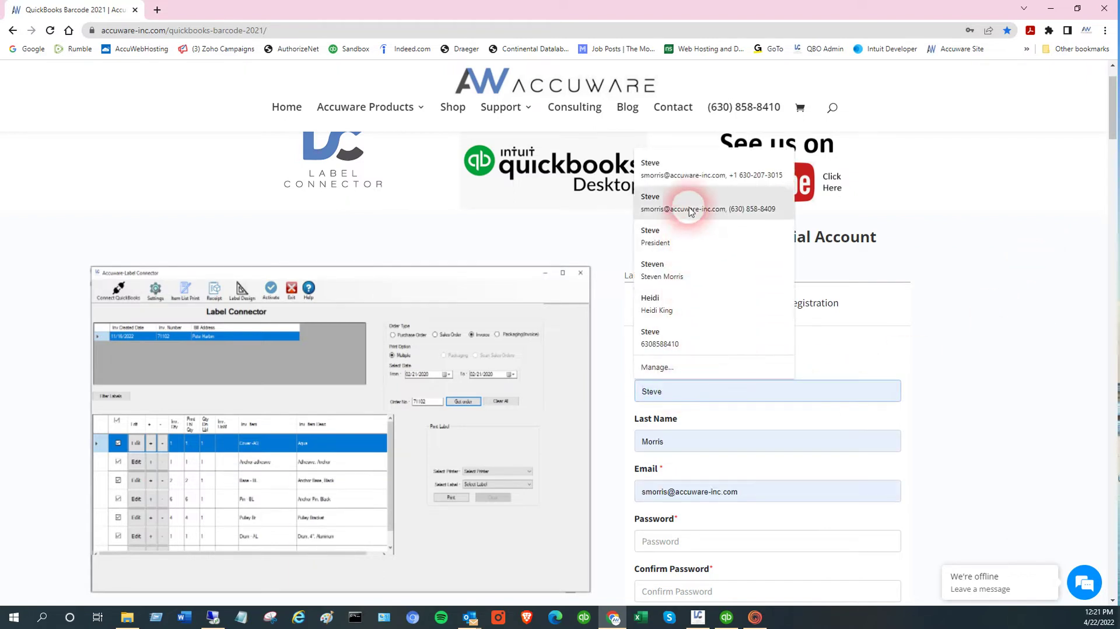
Autofill the saved contact details, enter and confirm the account password, and register for the trial.
click(690, 175)
scroll(984, 354, down, 2)
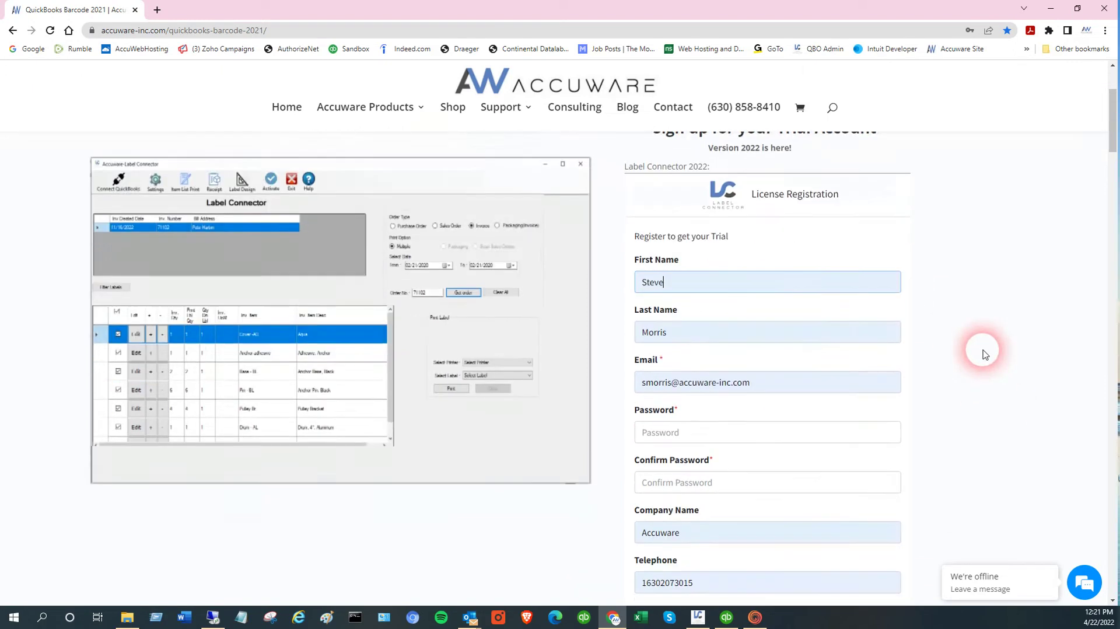
click(697, 426)
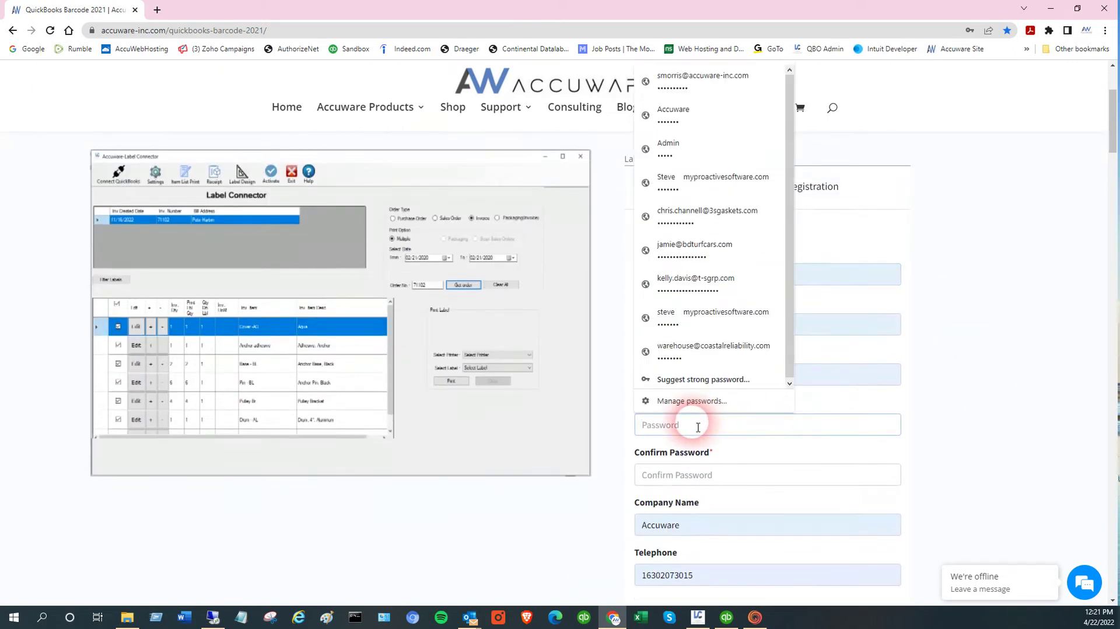
text(••••)
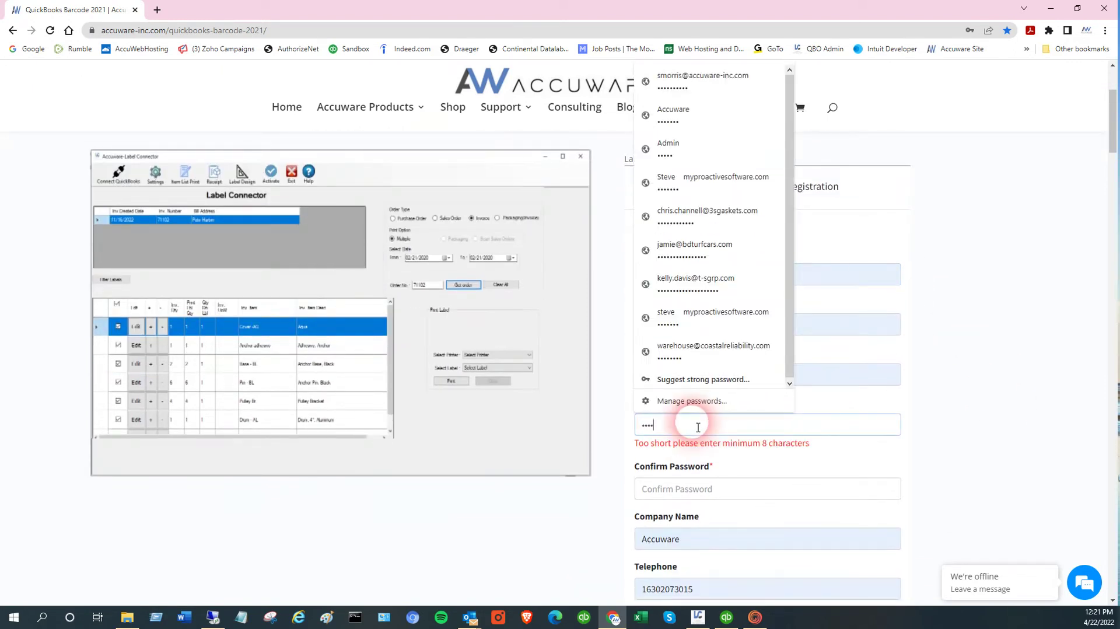
text(•••••)
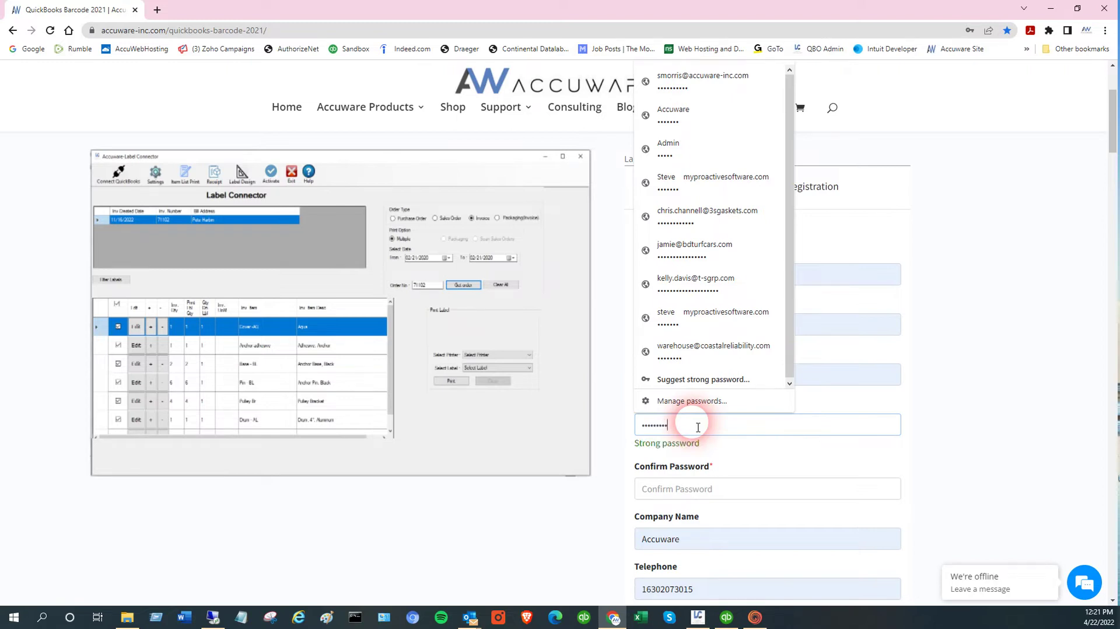
click(691, 493)
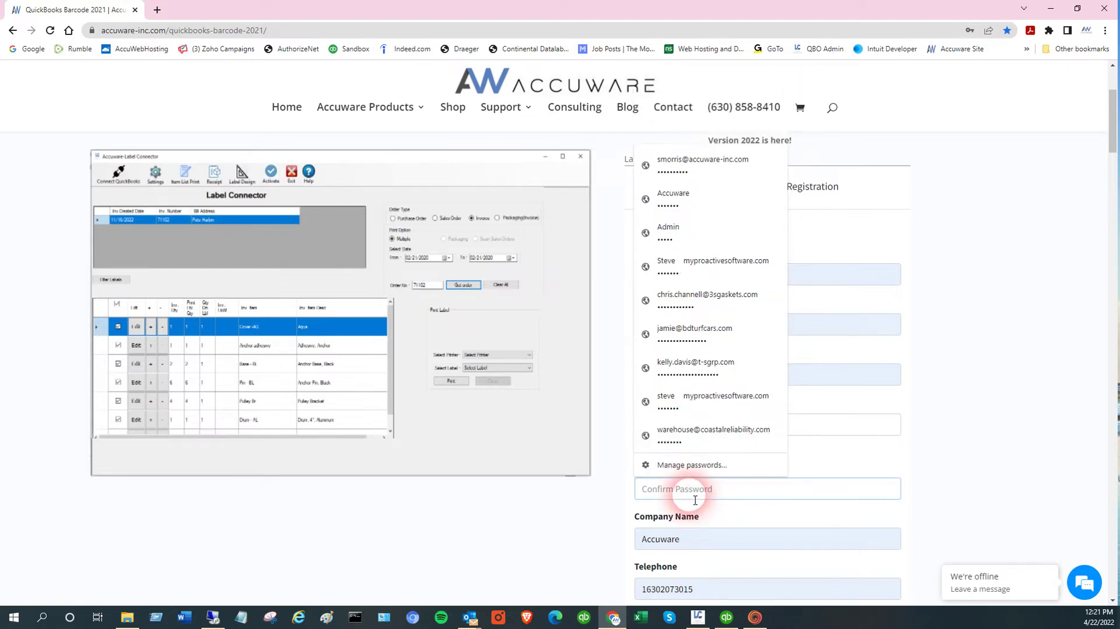
text(•••••••)
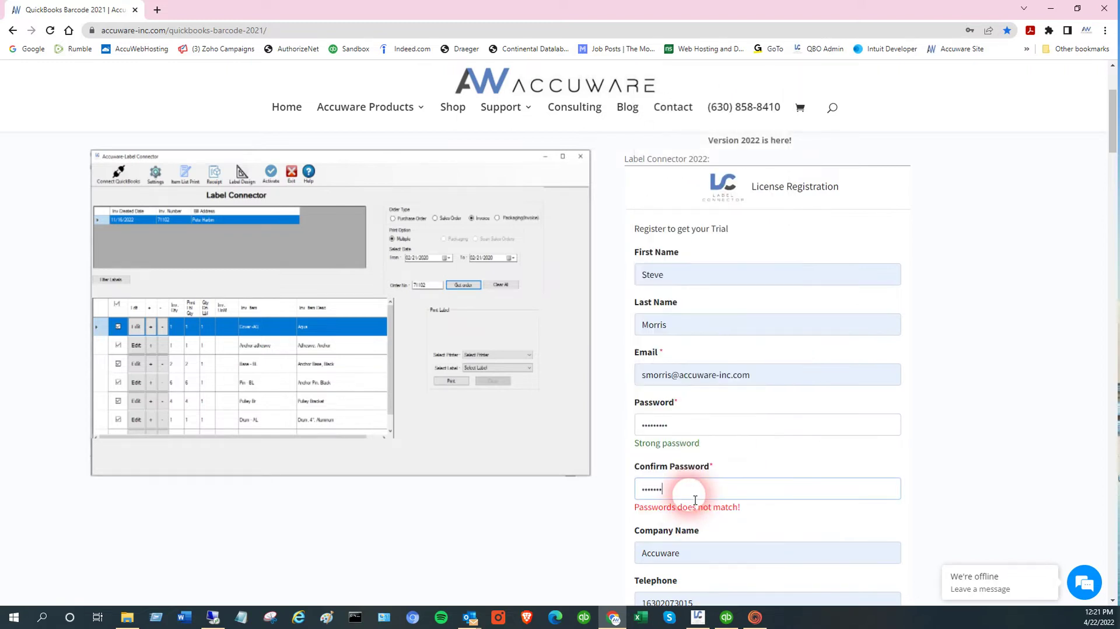
text(••)
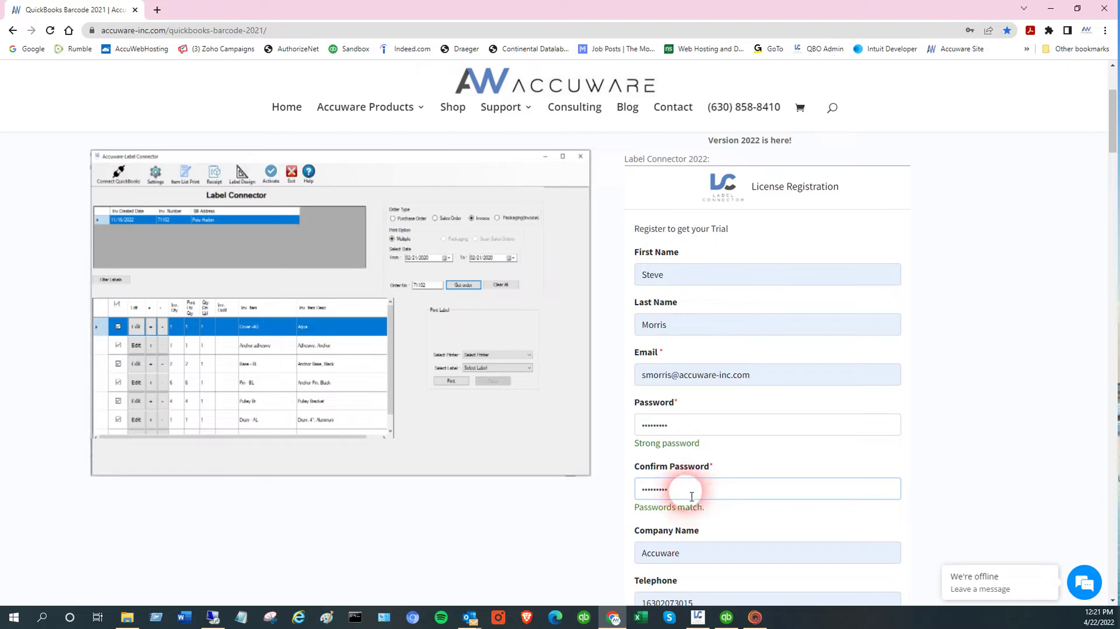
scroll(948, 470, down, 4)
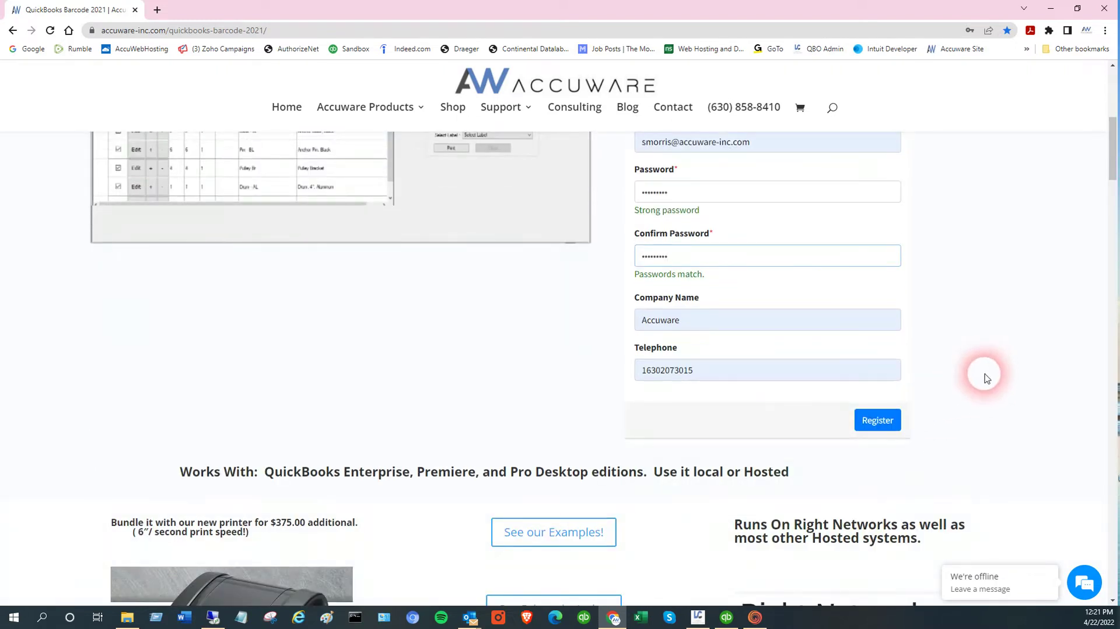
click(878, 420)
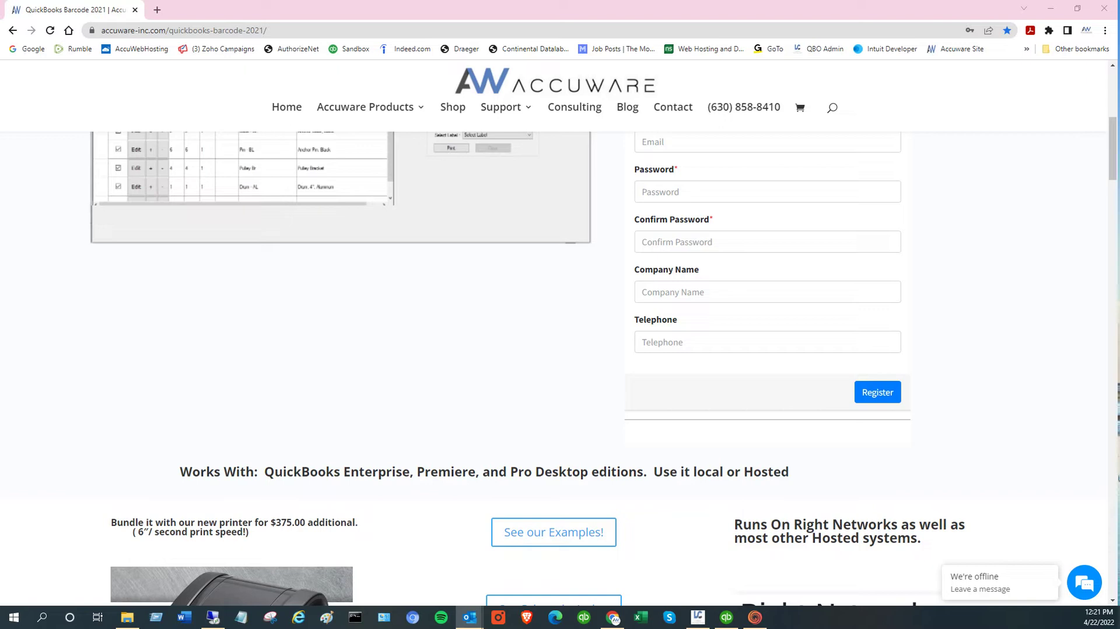
Maximize the trial registration email and download the Label Connector 2022 .msi installer.
drag(1058, 71, 600, 71)
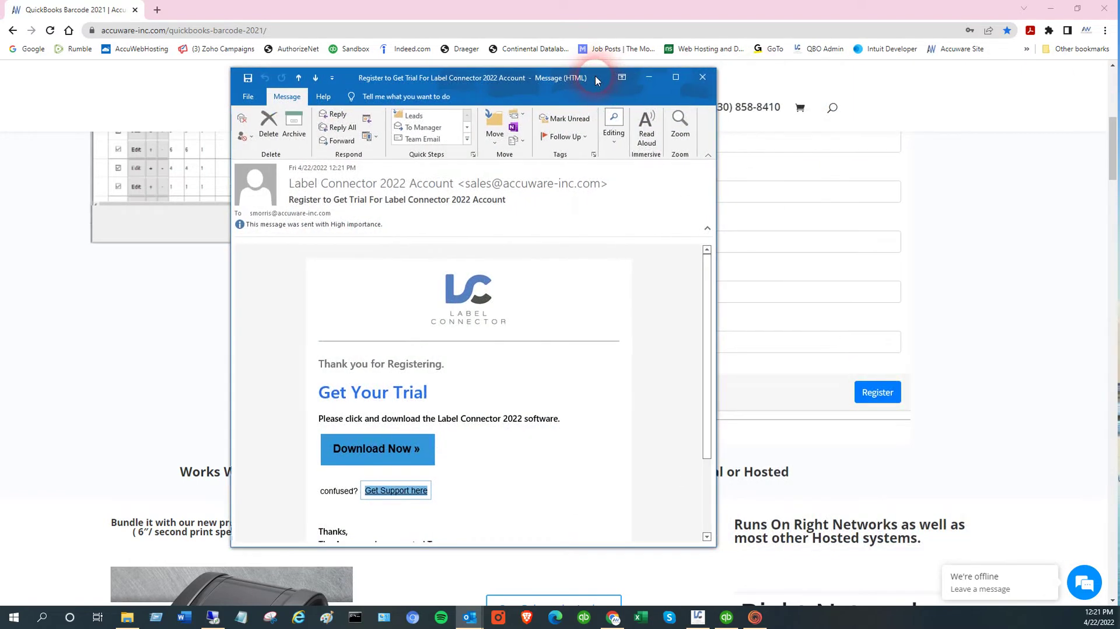
click(676, 77)
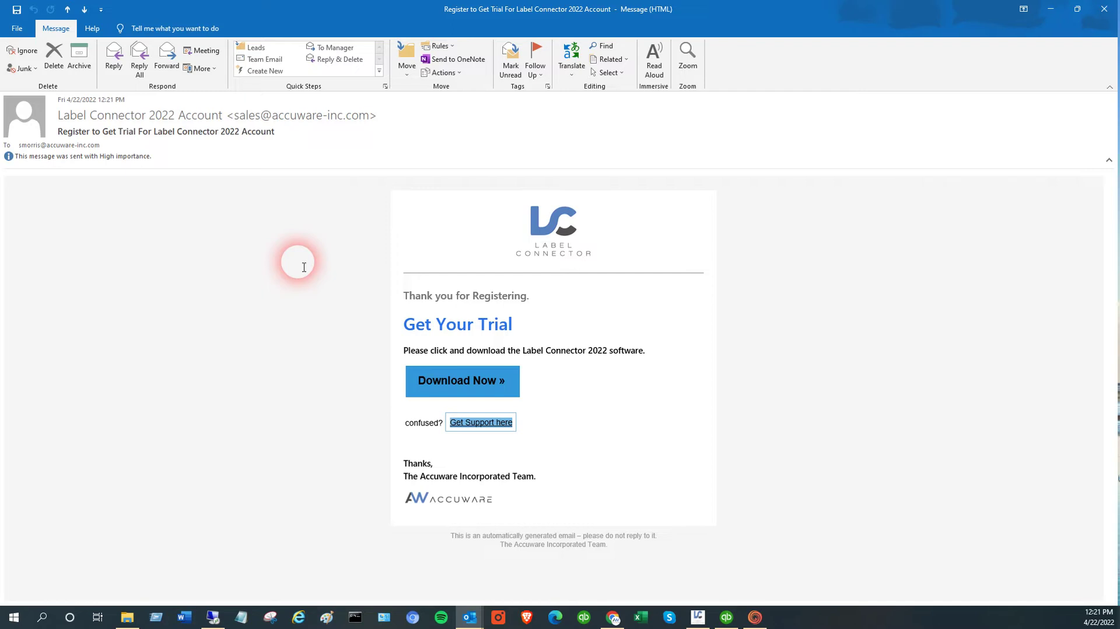
click(462, 386)
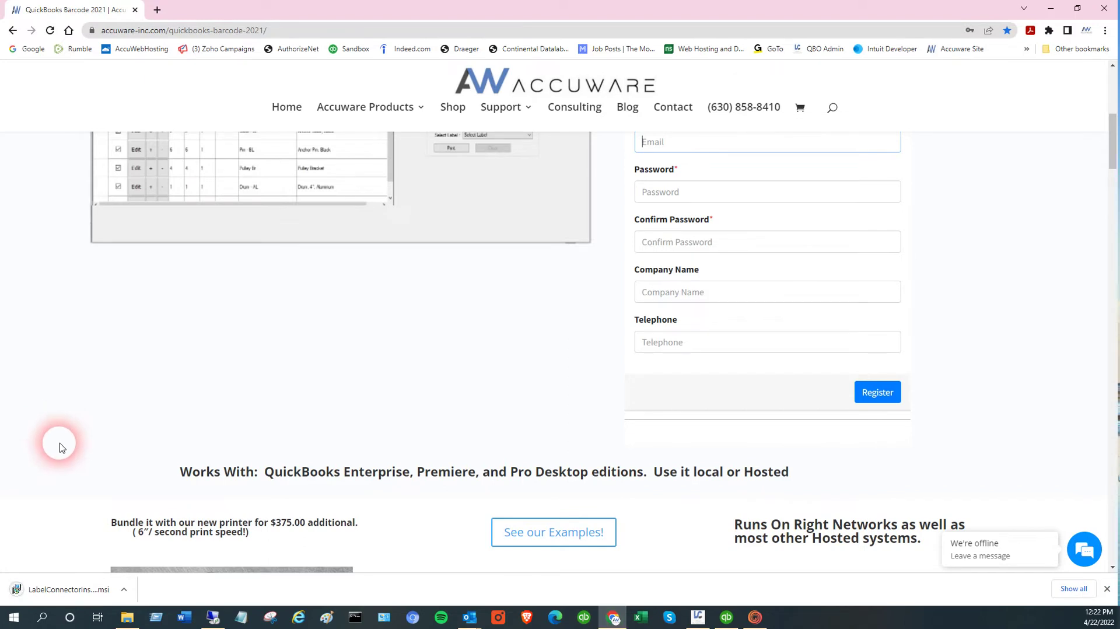
click(64, 589)
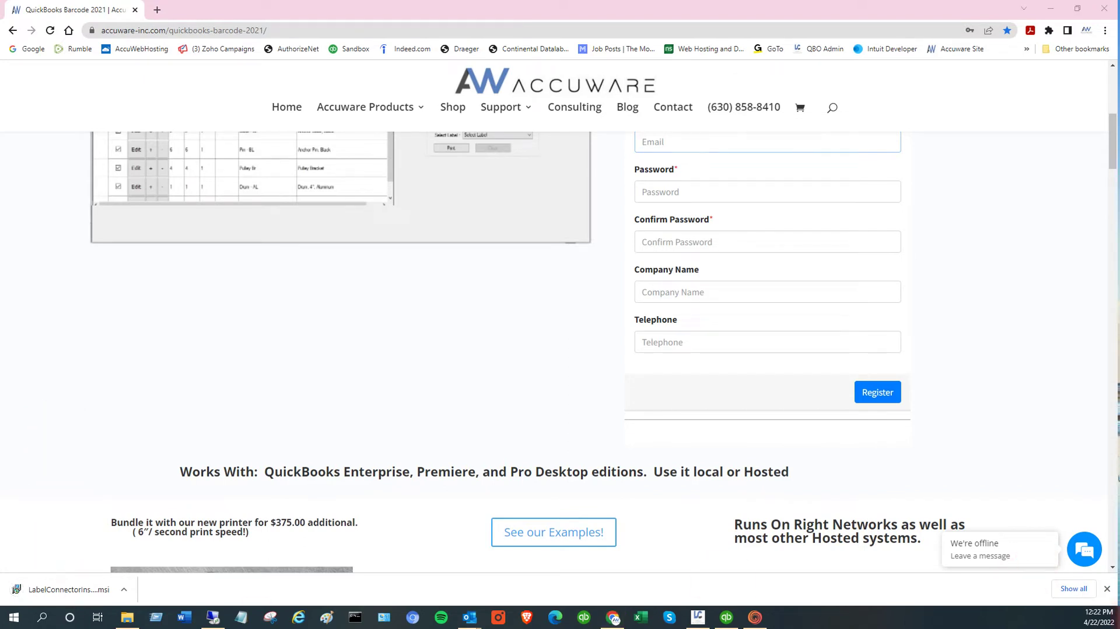
key(super+i)
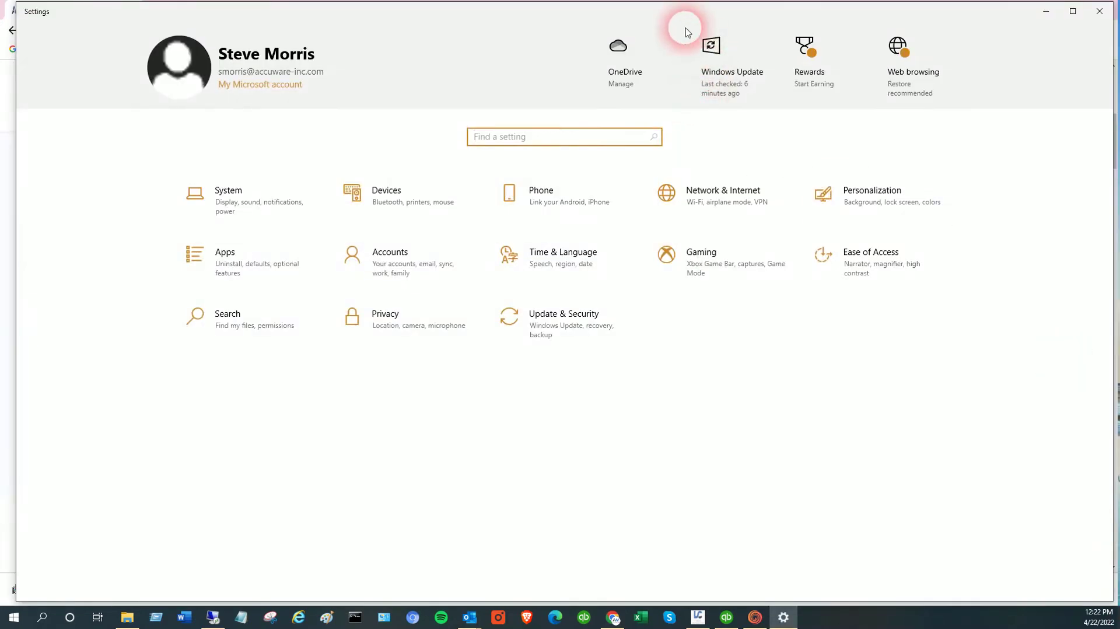
drag(686, 32, 1072, 18)
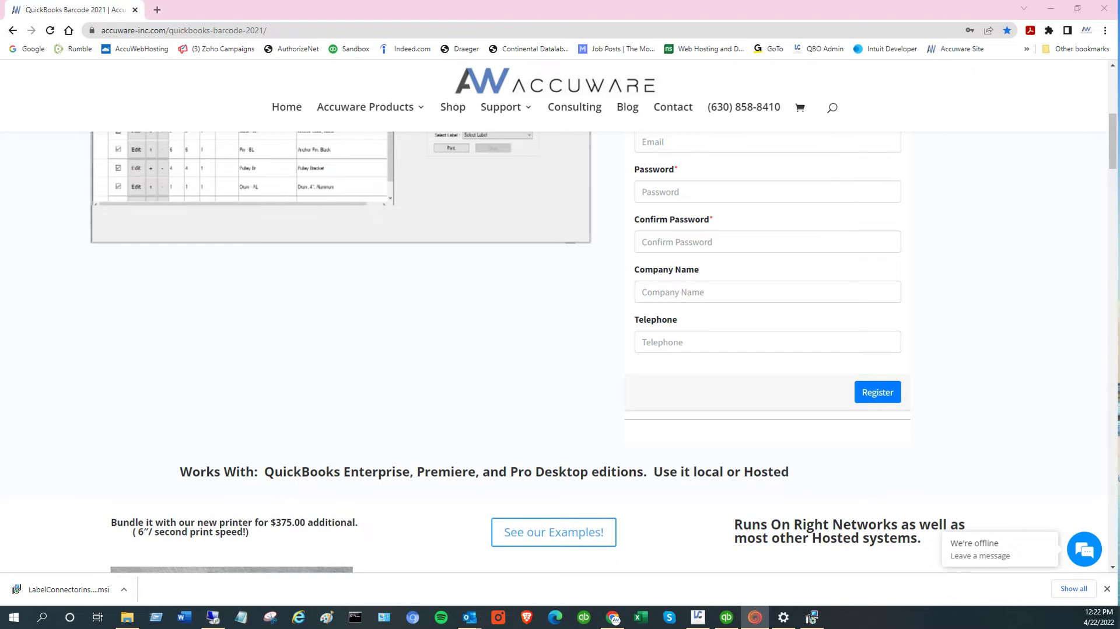
key(super+d)
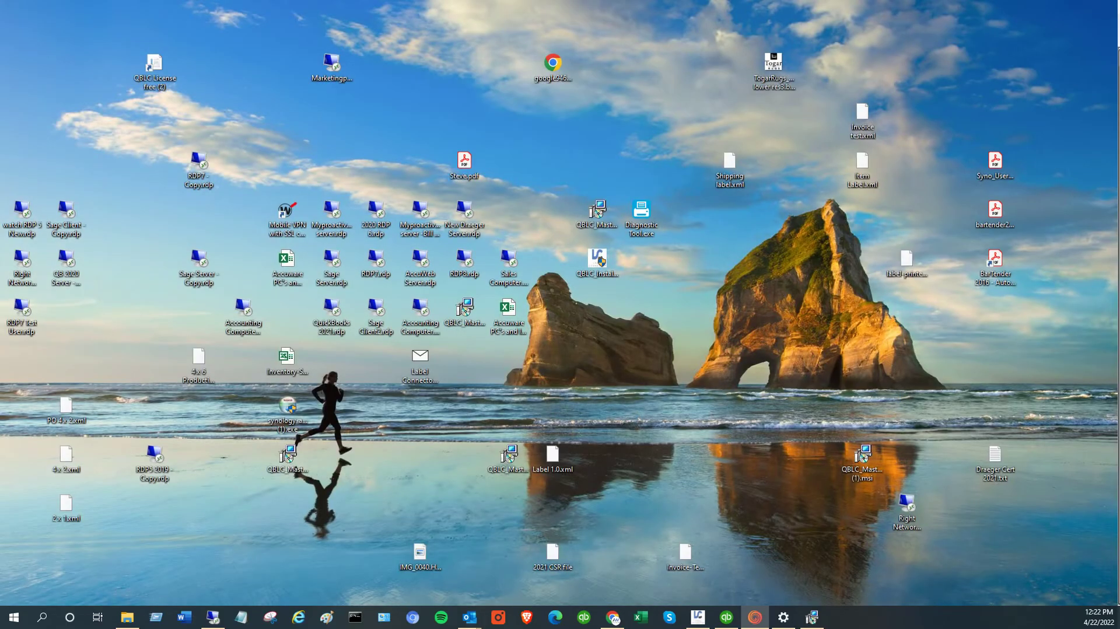
key(super+d)
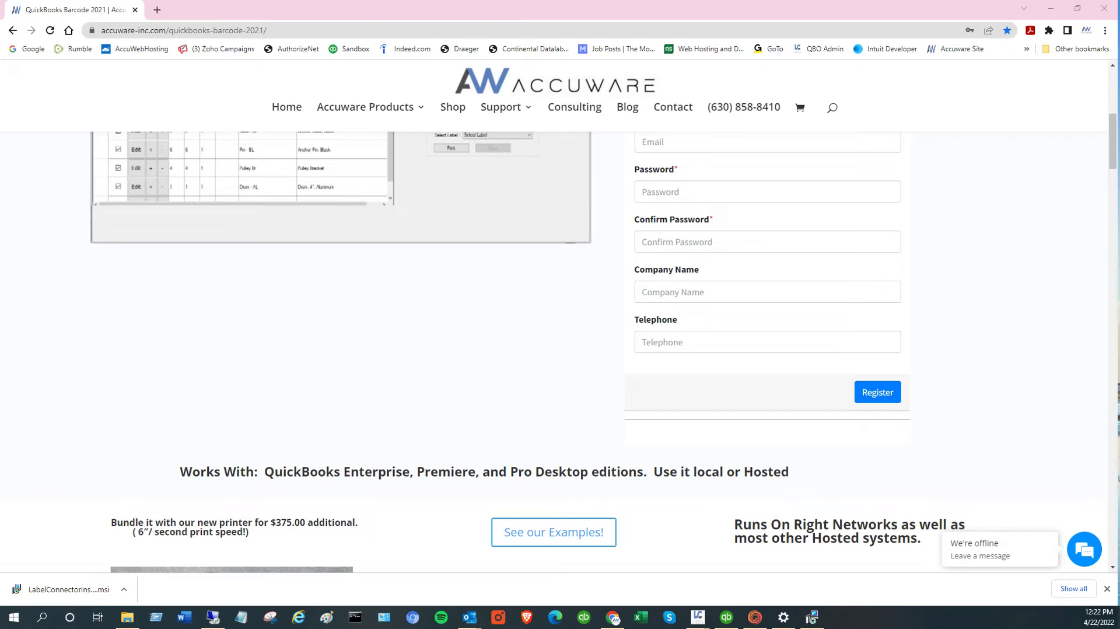
key(super+d)
key(super+d)
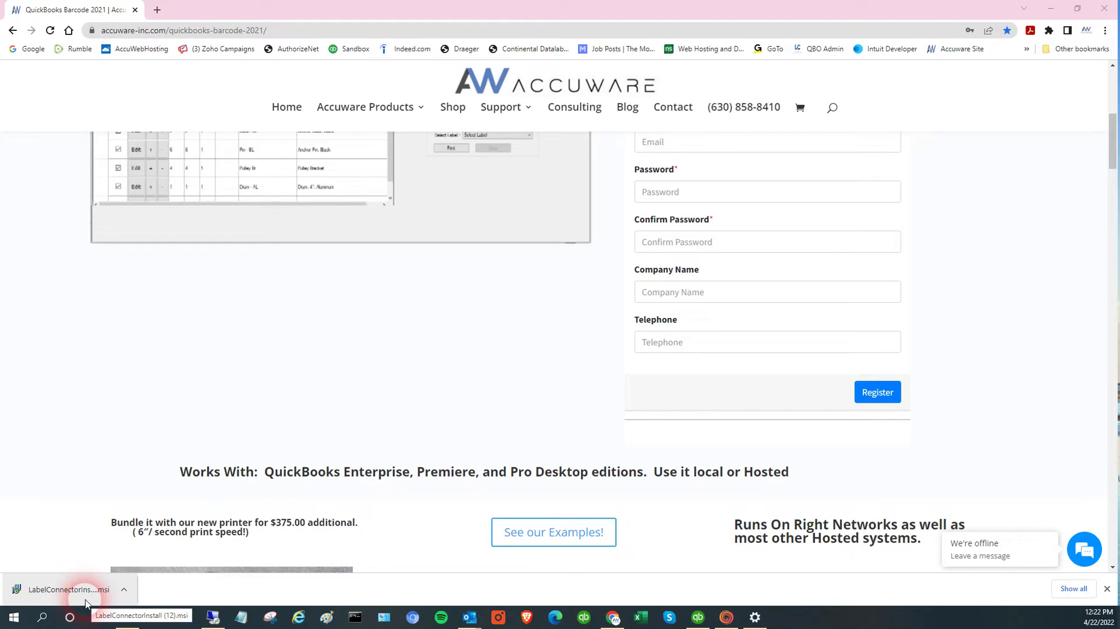
click(123, 590)
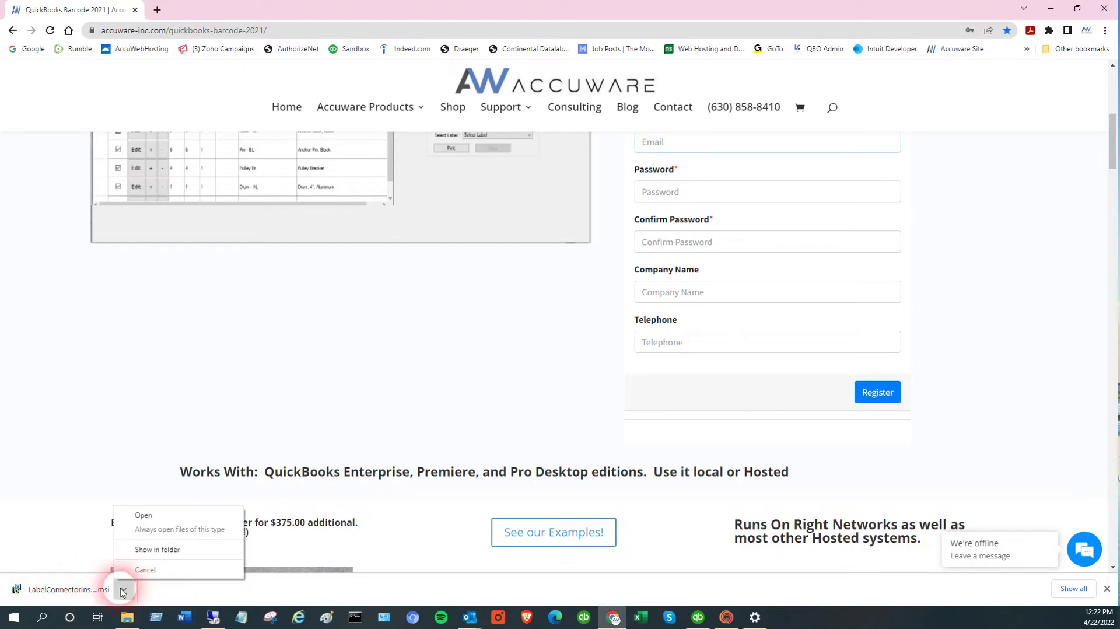
Run the downloaded .msi and install Label Connector to the default Program Files folder.
click(144, 517)
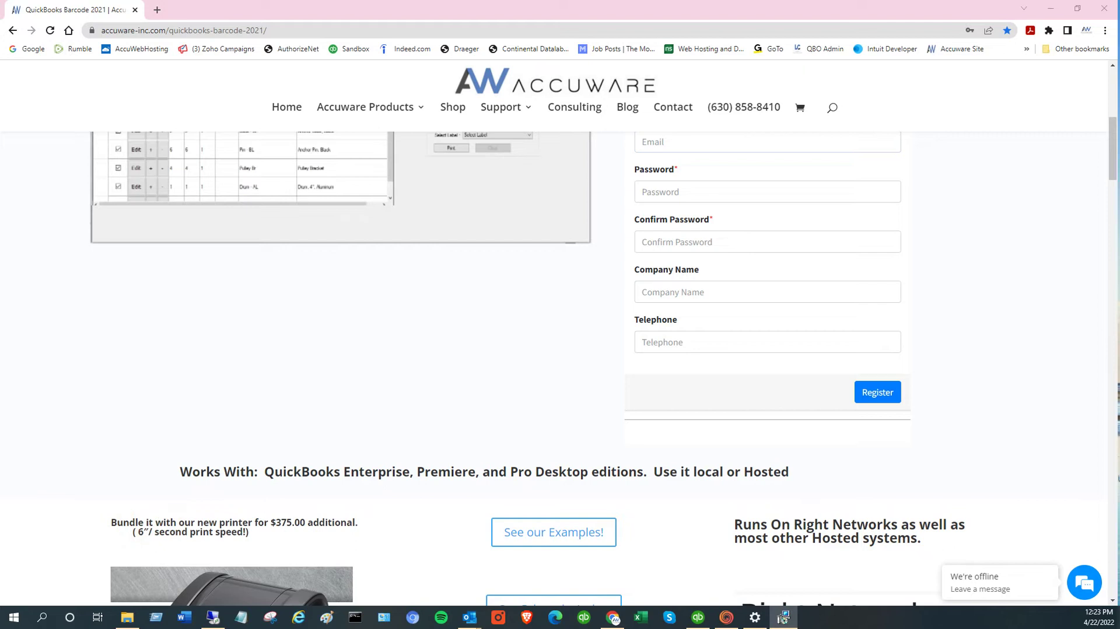
drag(1085, 192, 537, 217)
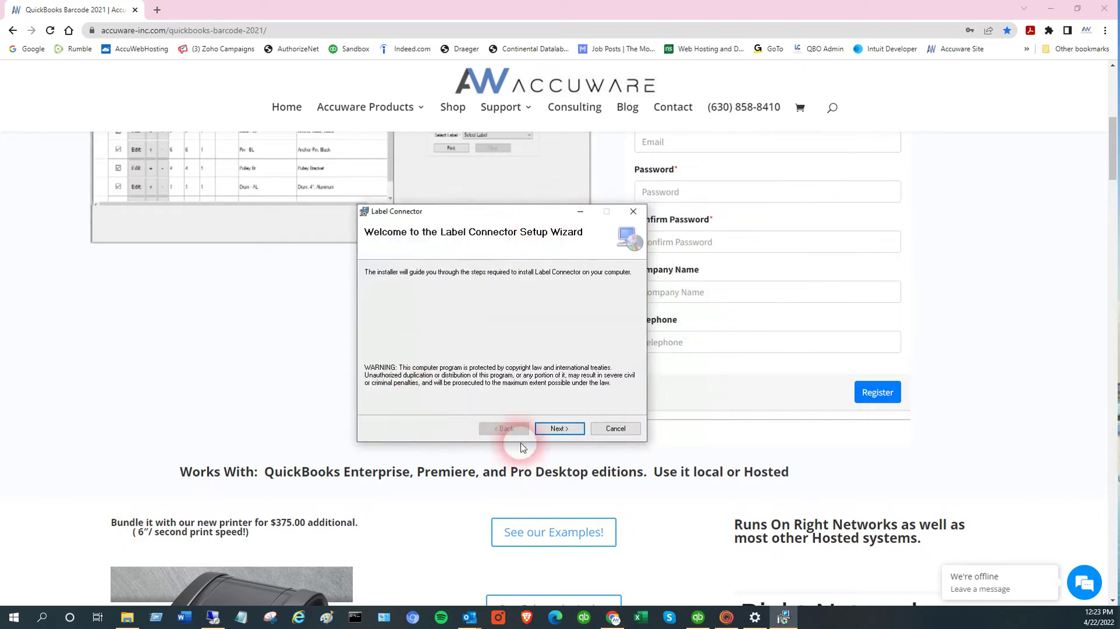
click(561, 429)
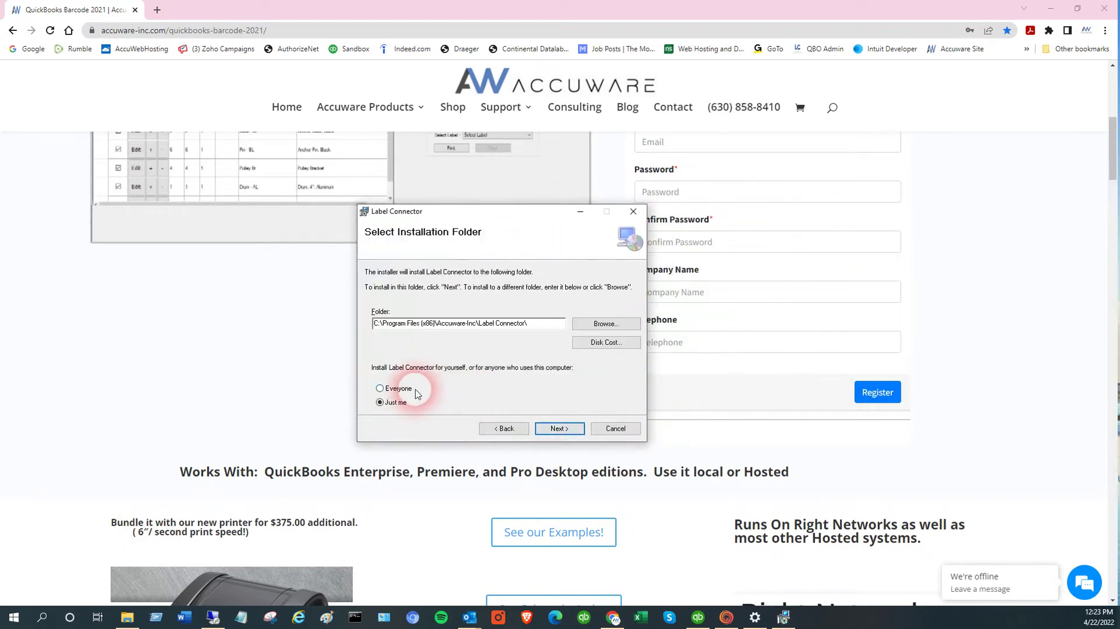
click(574, 429)
click(576, 430)
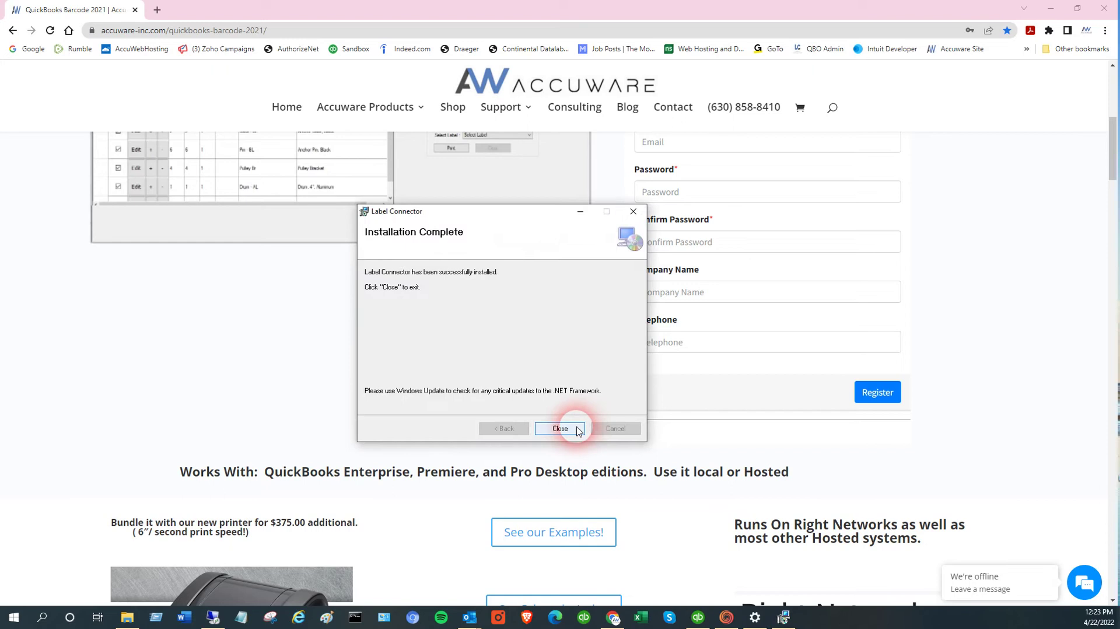
click(560, 428)
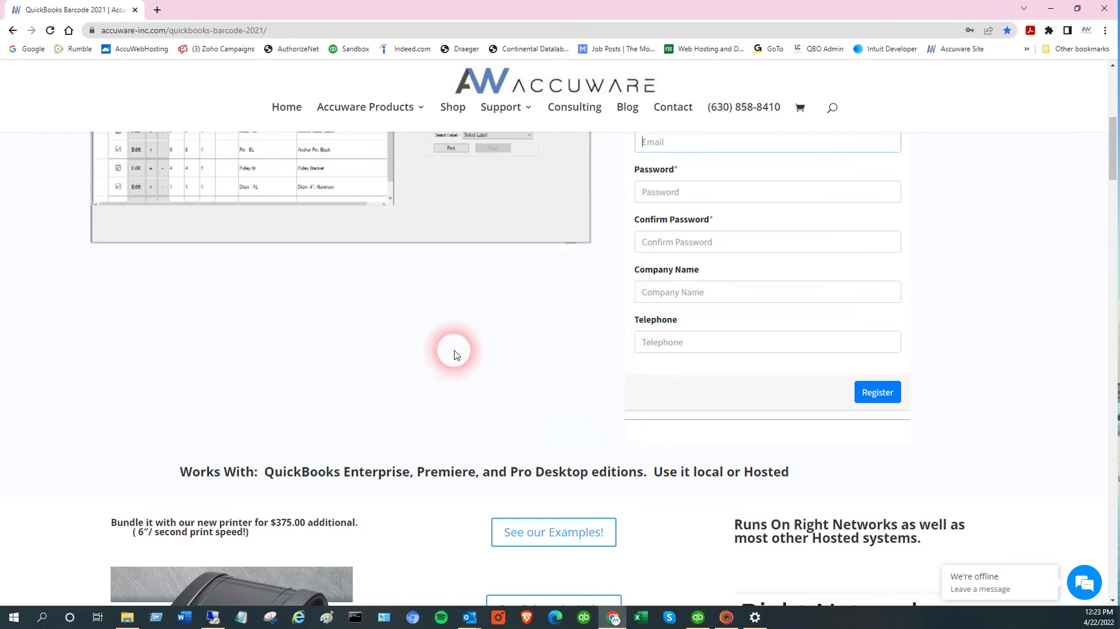
scroll(591, 330, up, 3)
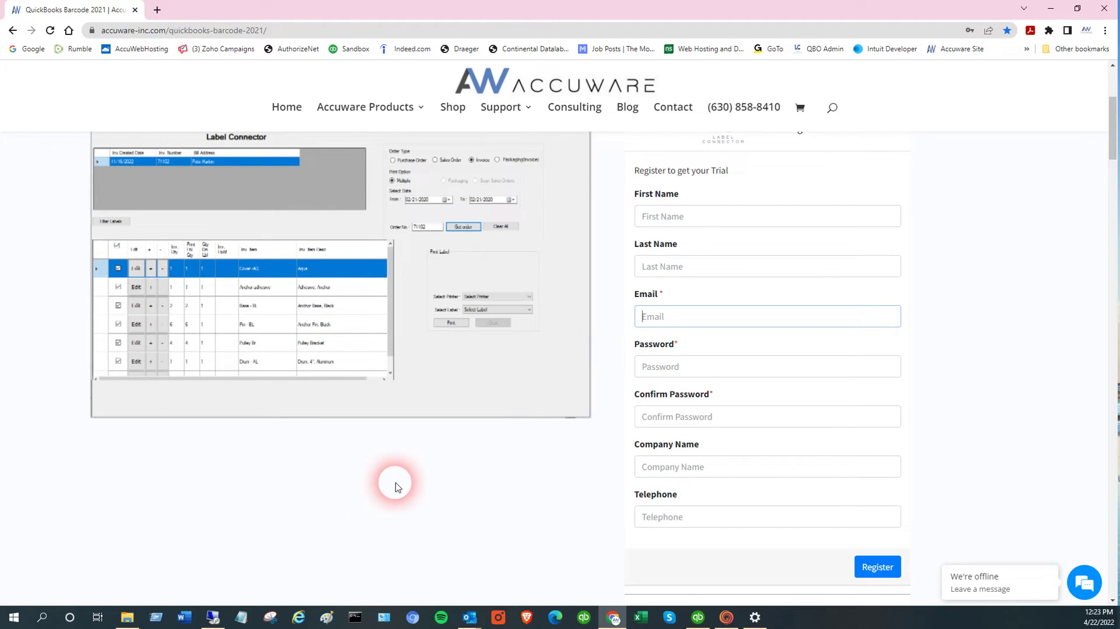
scroll(402, 486, up, 2)
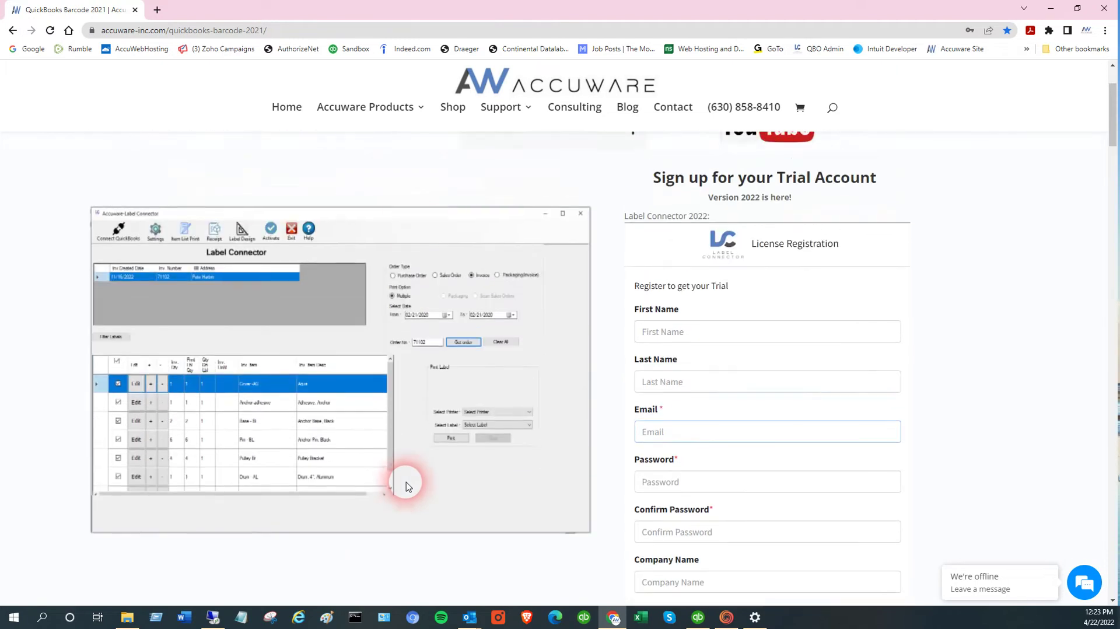
mouse_move(507, 109)
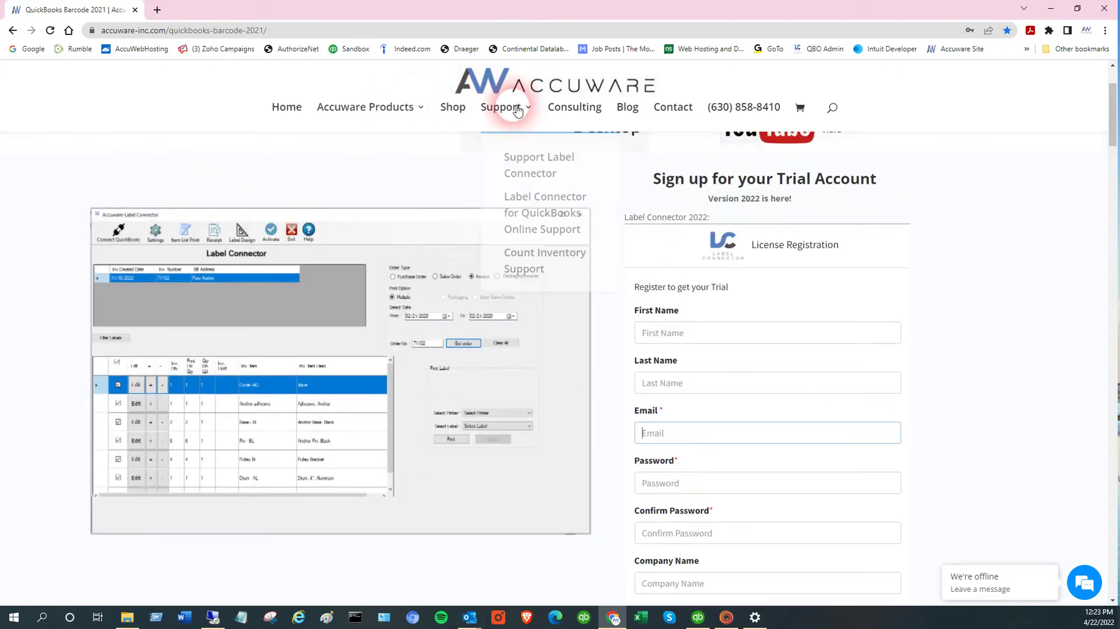
click(517, 157)
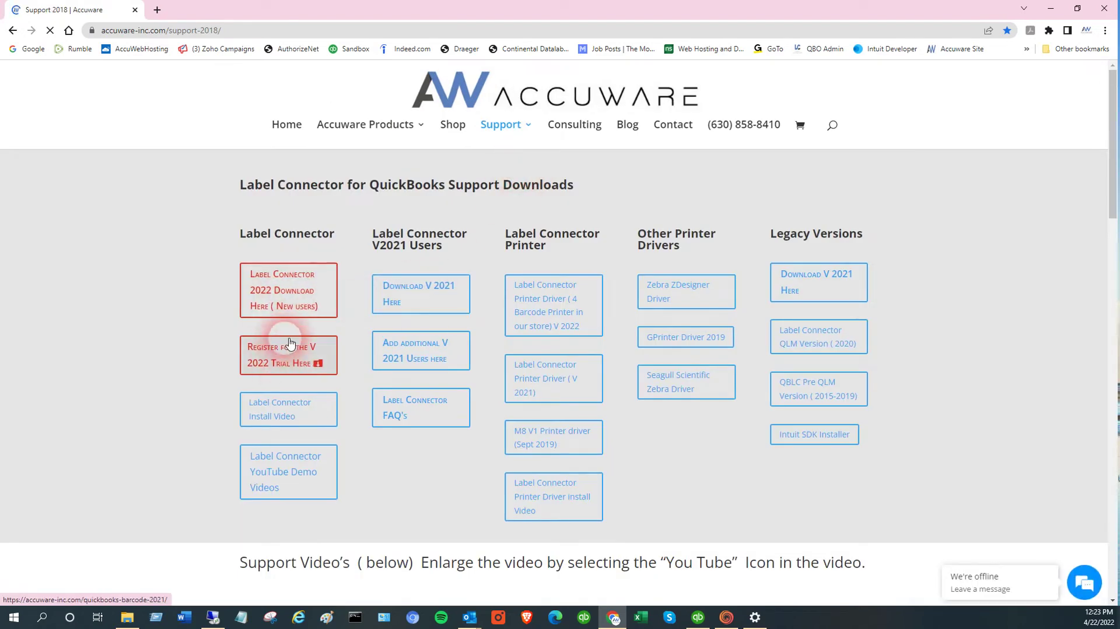
mouse_move(408, 125)
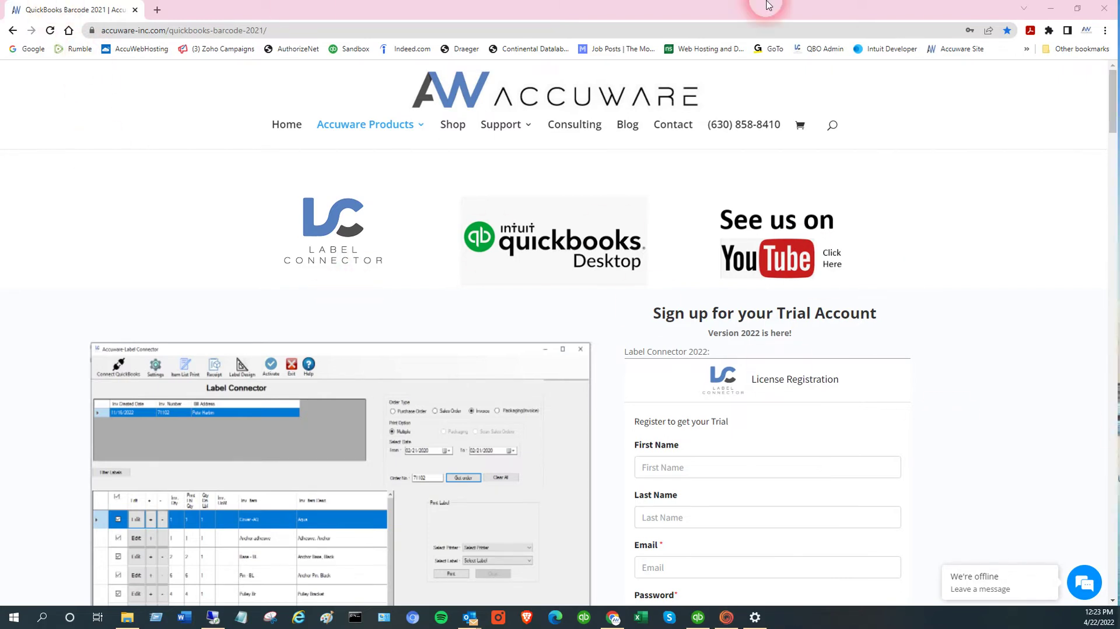
Minimize Chrome and Outlook, then launch Label Connector from the Start menu's Recently added list.
click(1050, 11)
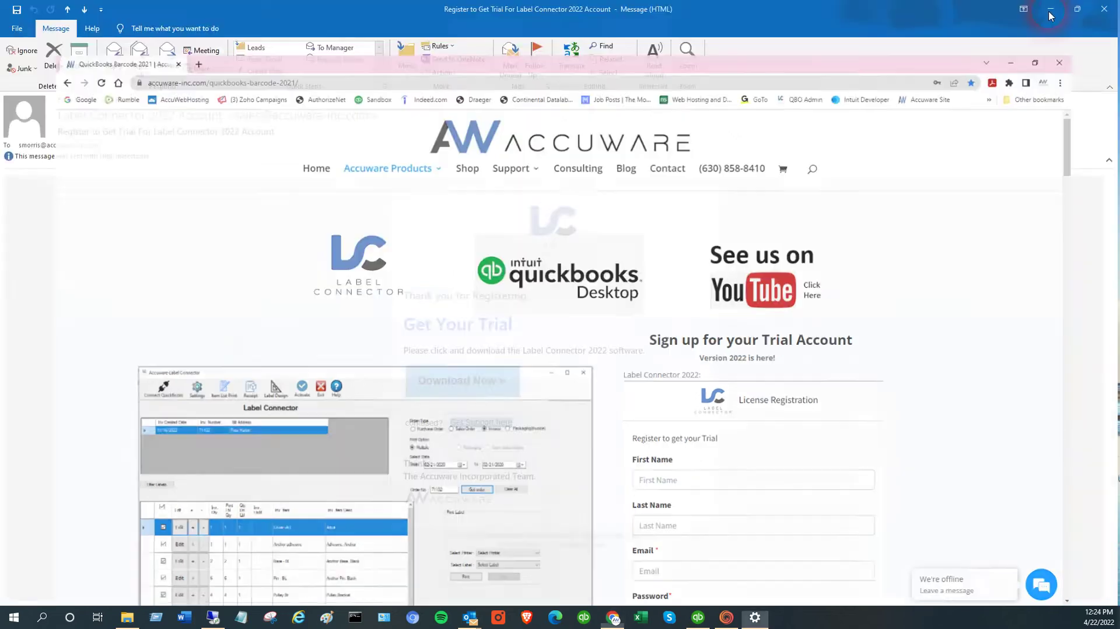
click(1047, 10)
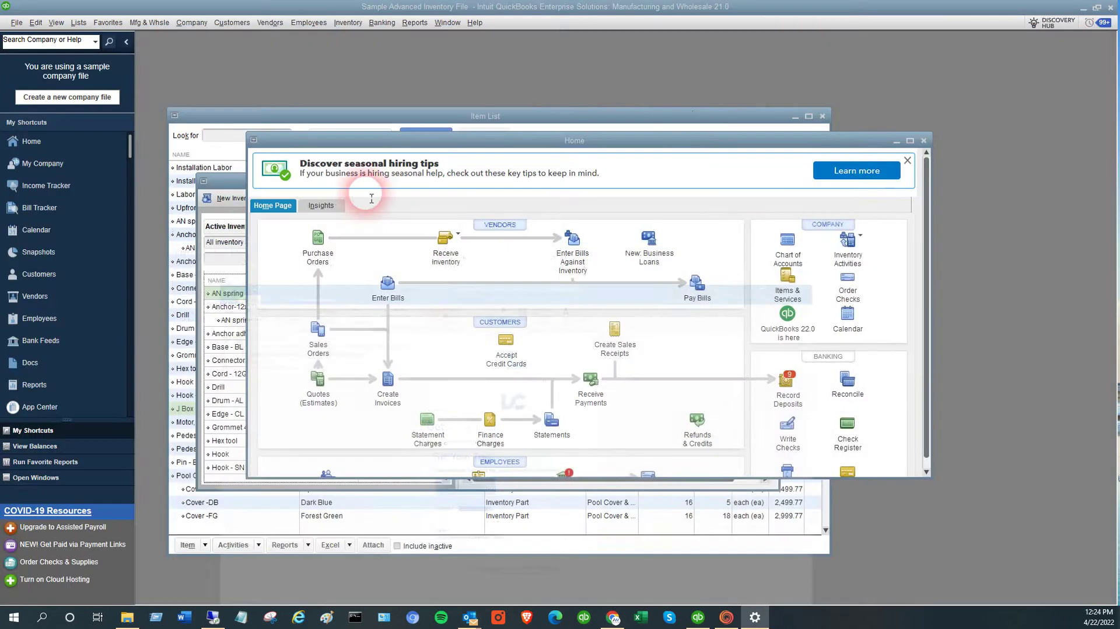
click(14, 616)
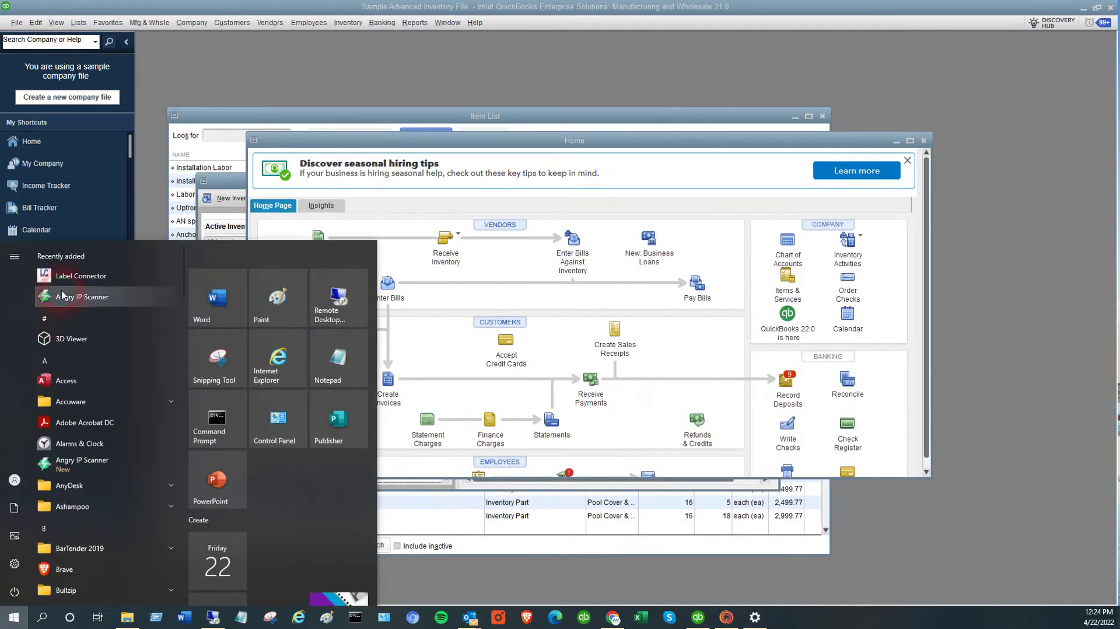
click(67, 277)
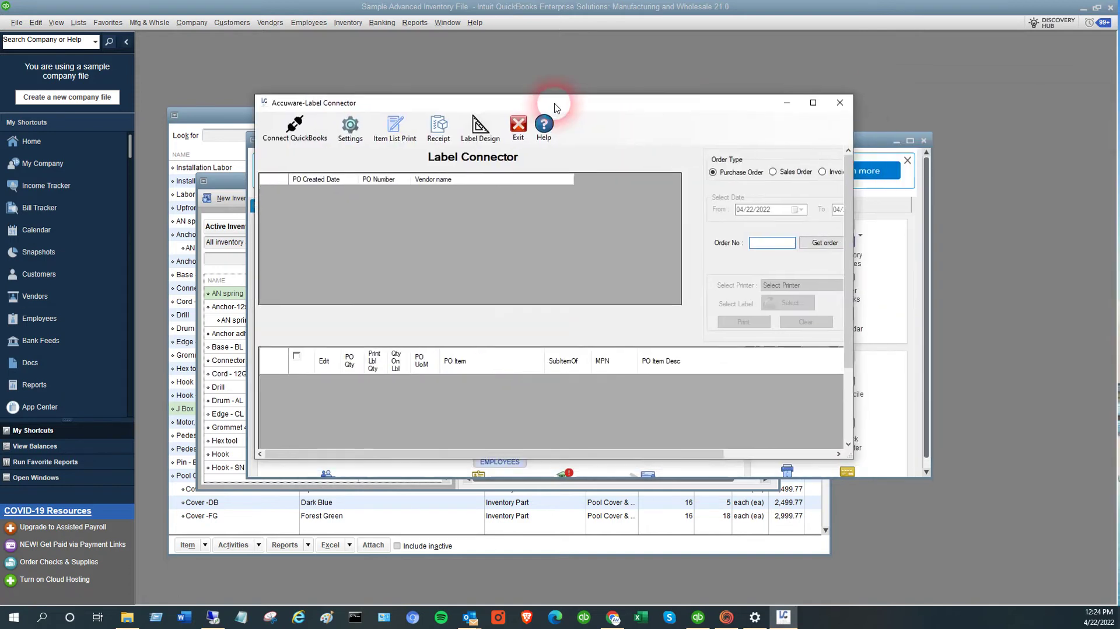
drag(555, 99, 330, 45)
click(454, 23)
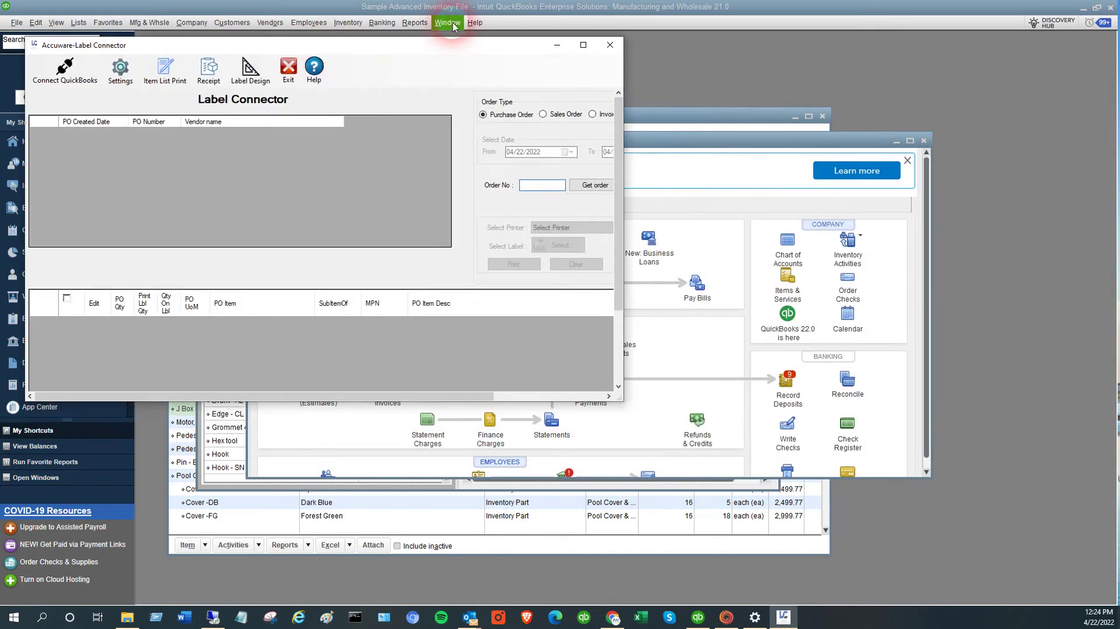
Maximize Label Connector, then bring the QuickBooks sample inventory company file to the front.
click(583, 45)
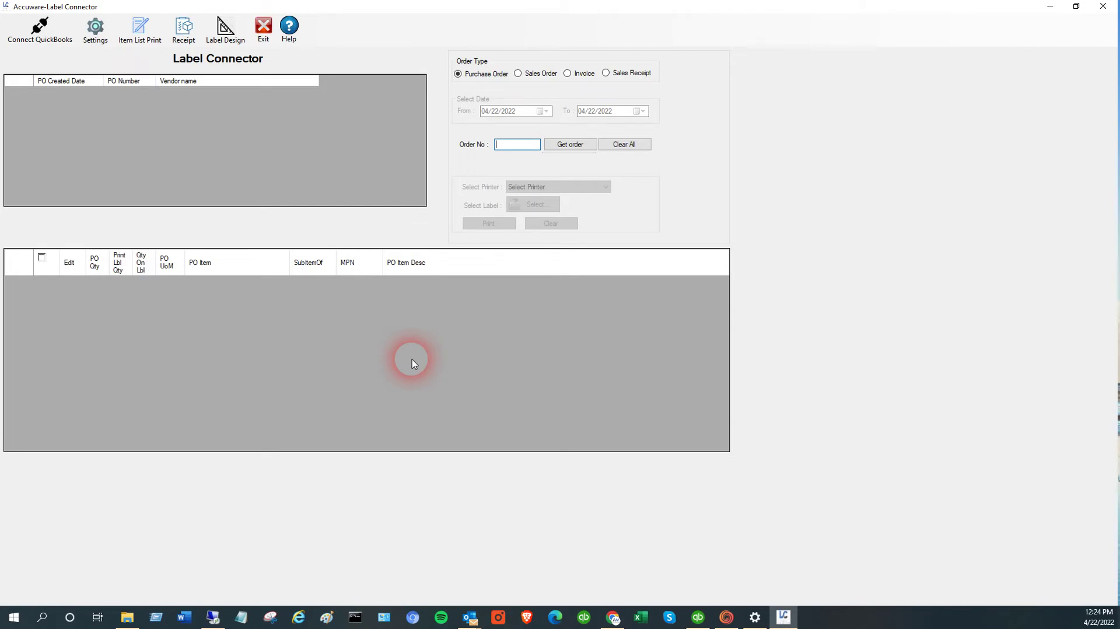
click(699, 618)
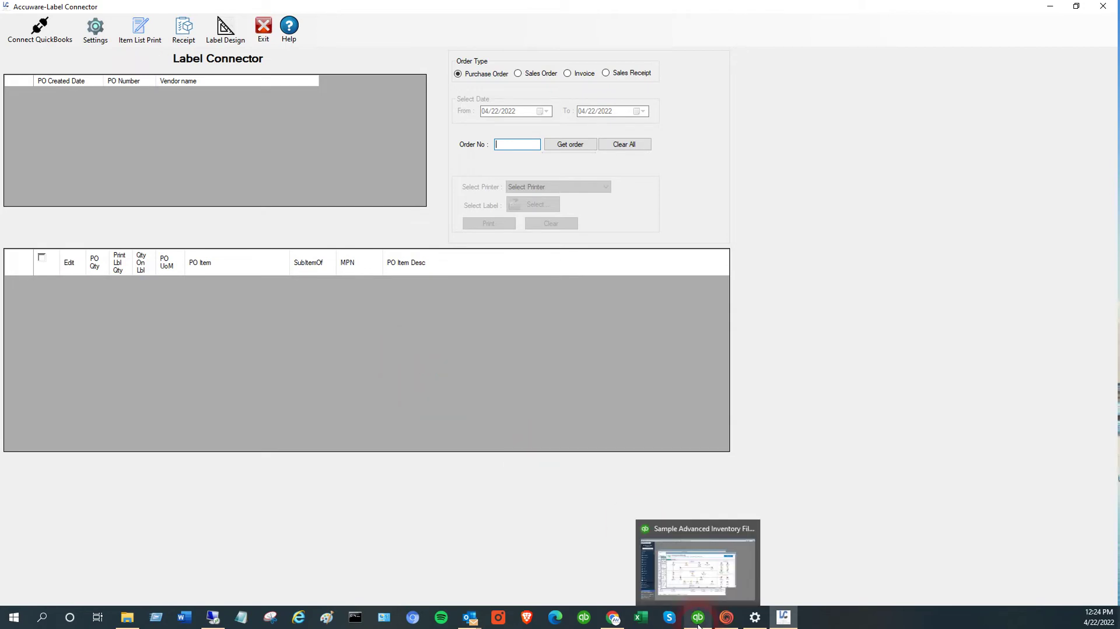
click(697, 581)
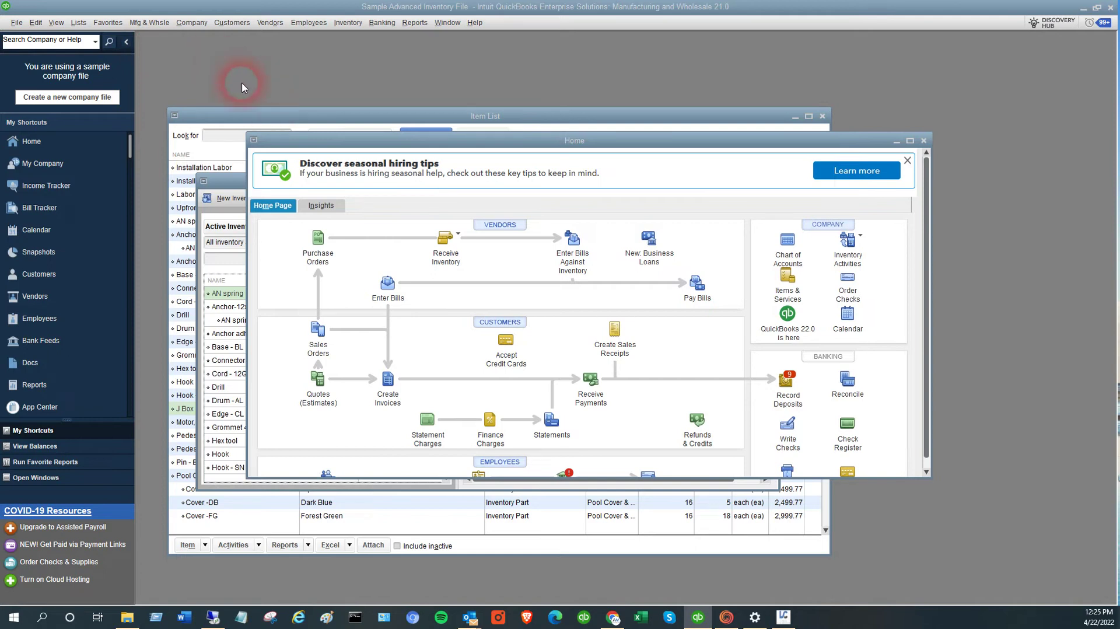
Check Integrated Applications company preferences, showing only Count Inventory Mobile Connector authorized, then return to Label Connector.
click(36, 22)
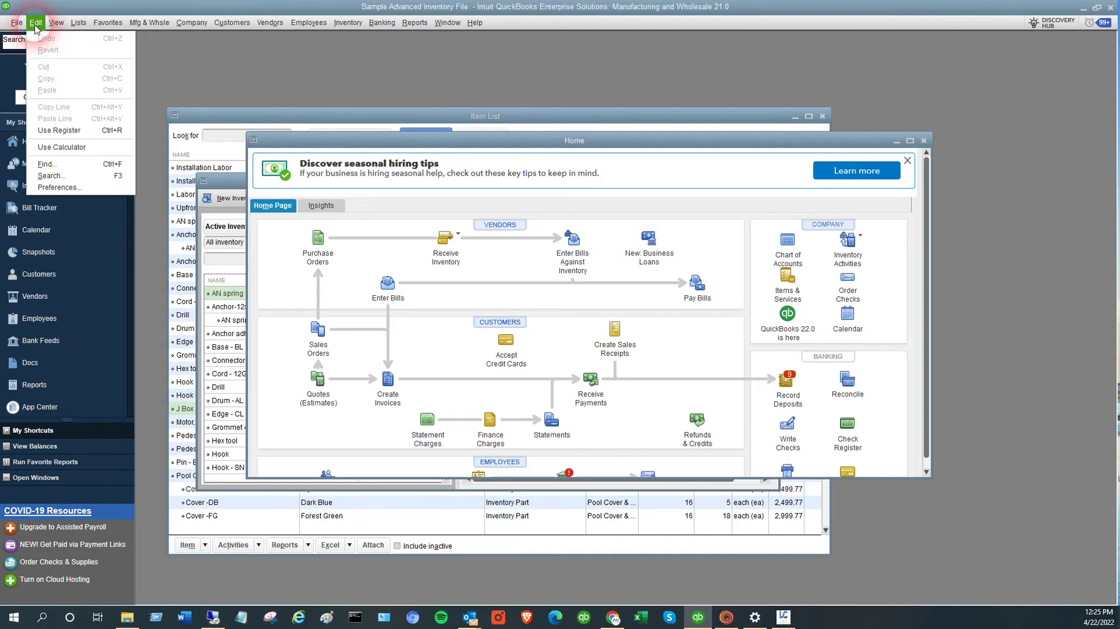
click(75, 187)
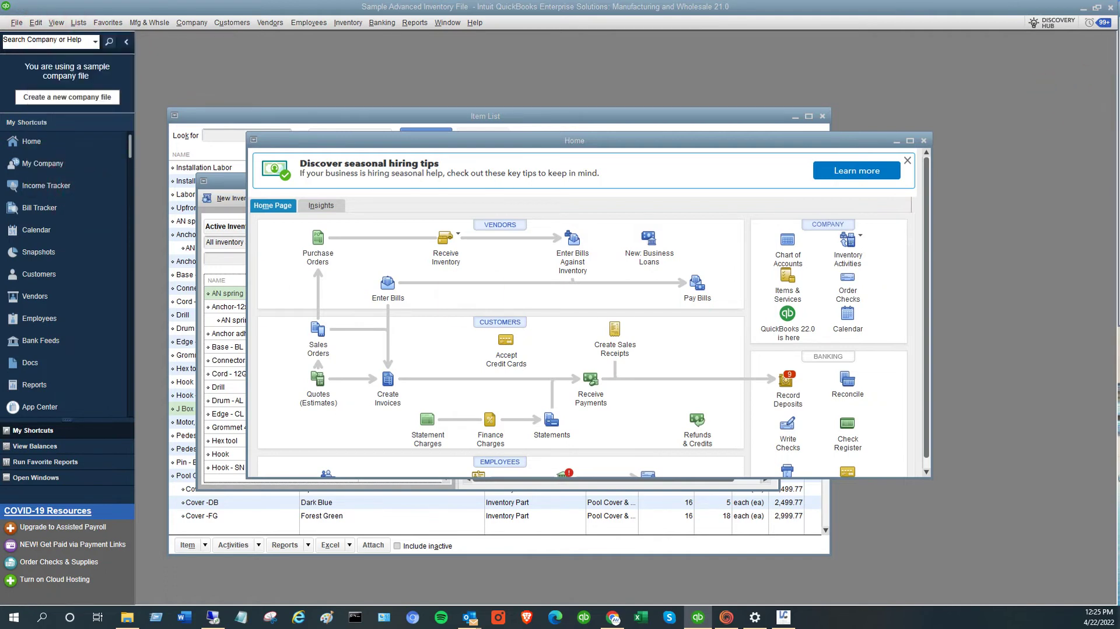
drag(629, 41, 520, 76)
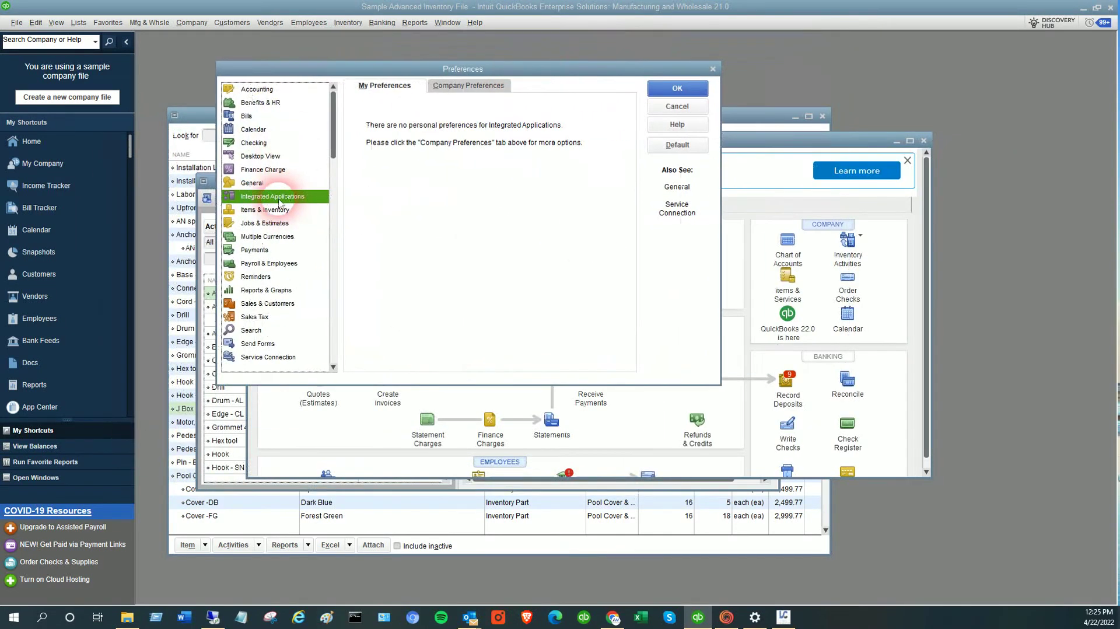
click(477, 86)
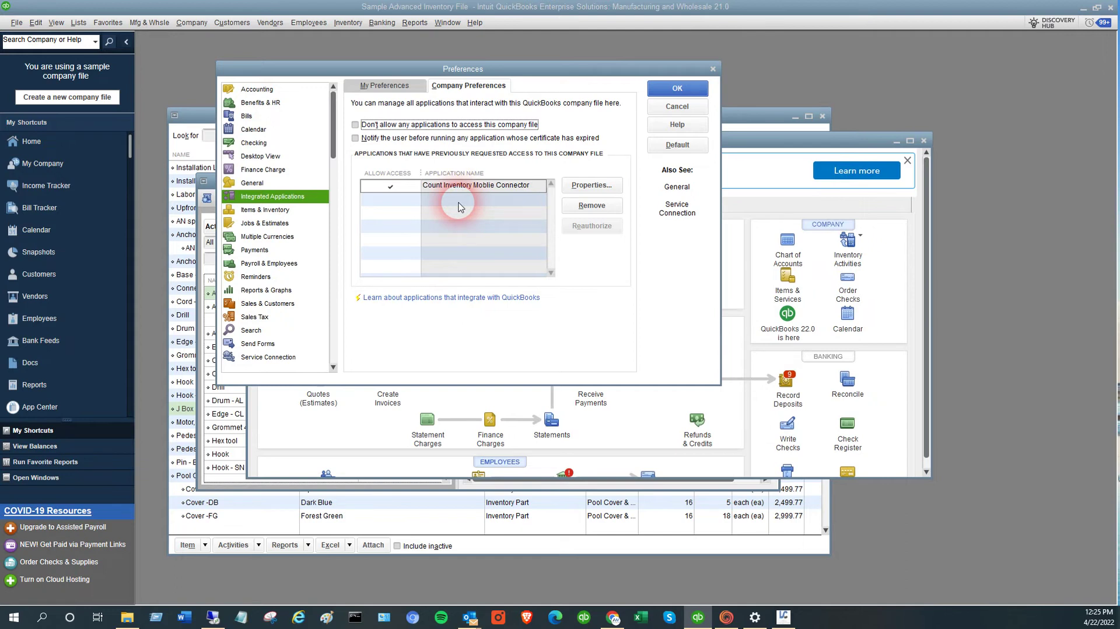
click(653, 92)
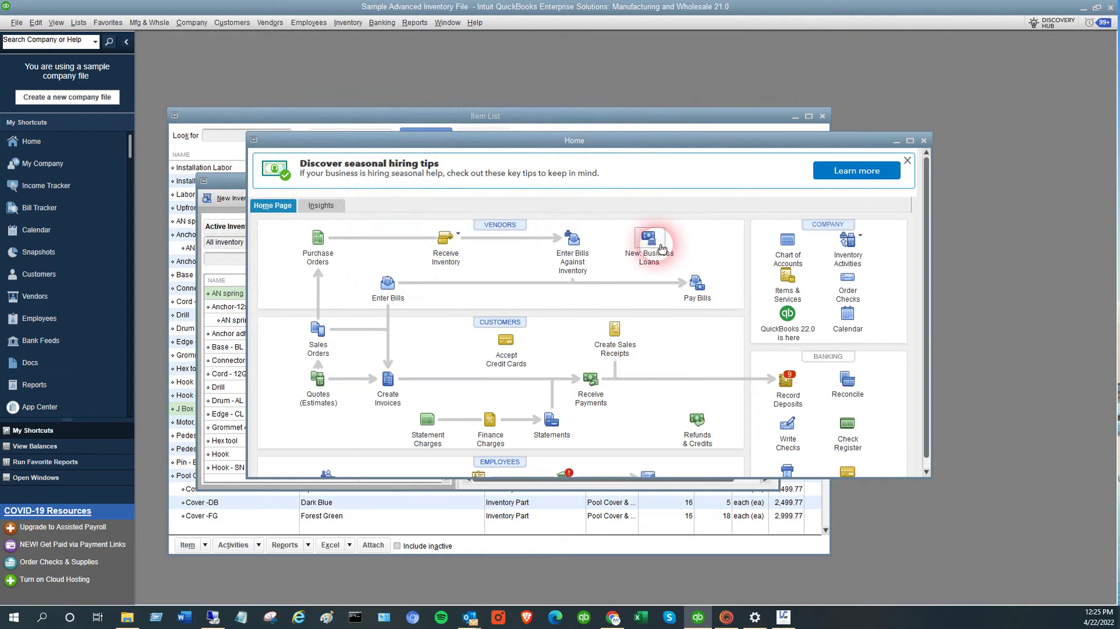
click(783, 616)
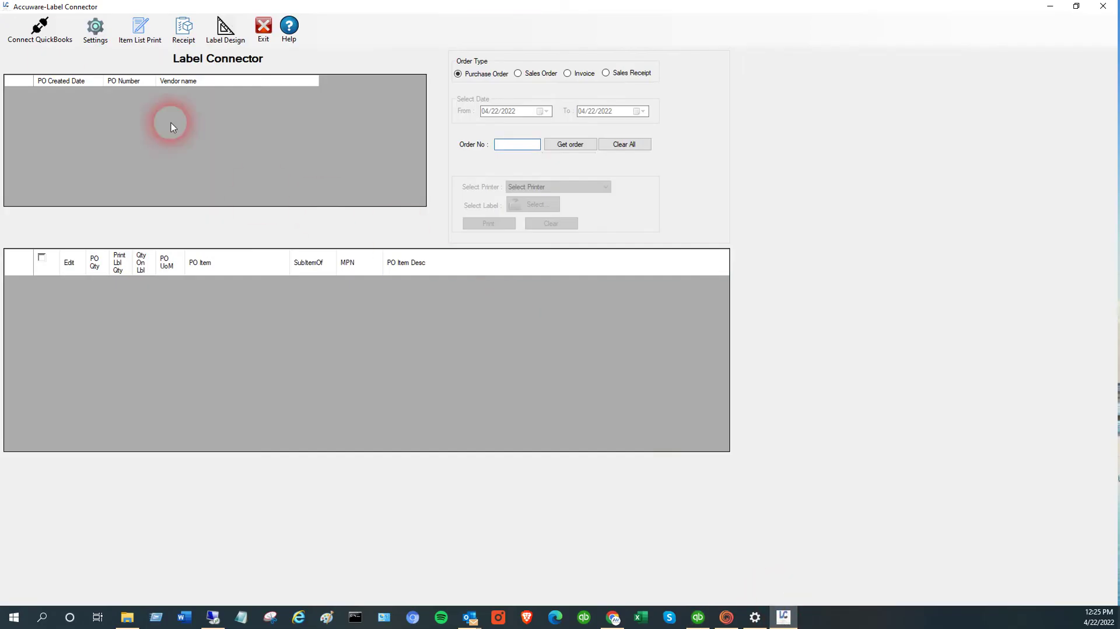
Start the QuickBooks connection from Label Connector and bring the access request dialog into view.
click(39, 32)
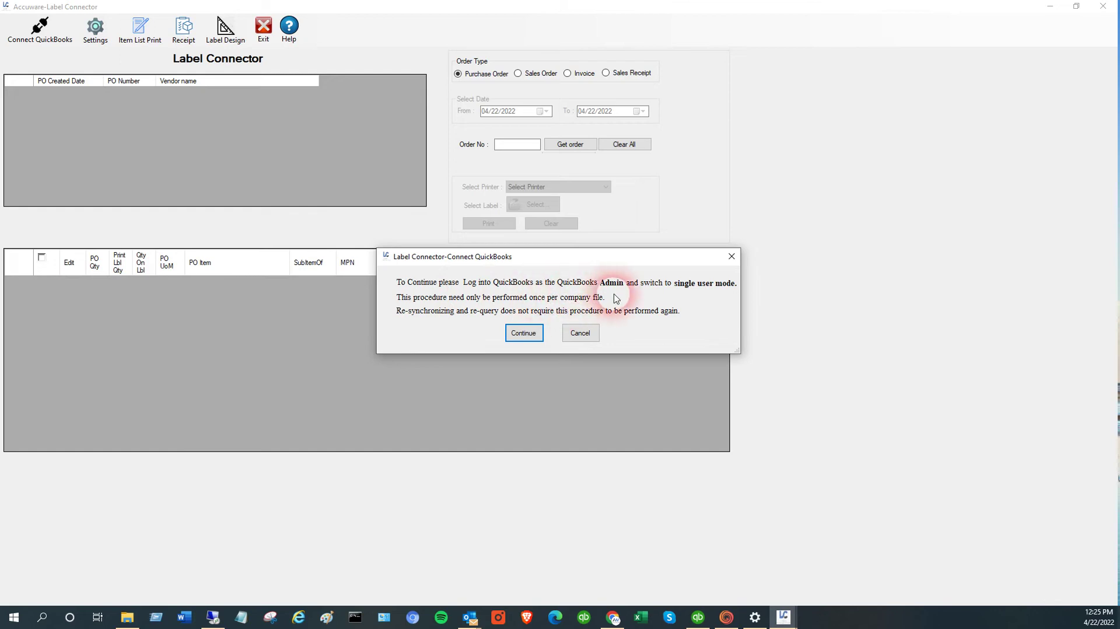
click(525, 336)
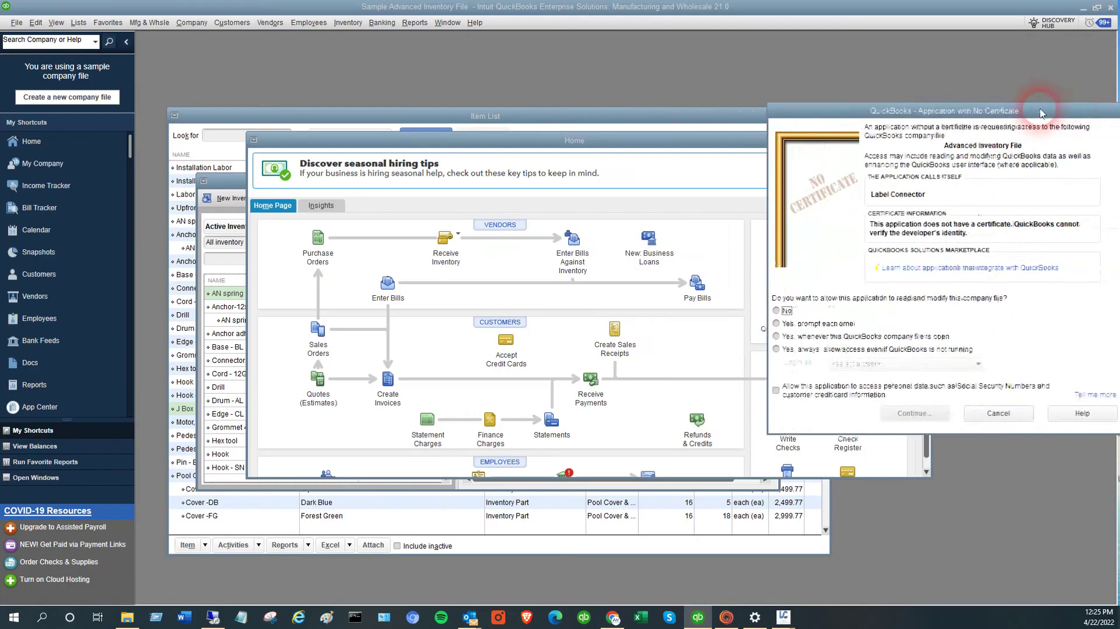
drag(1037, 111, 623, 149)
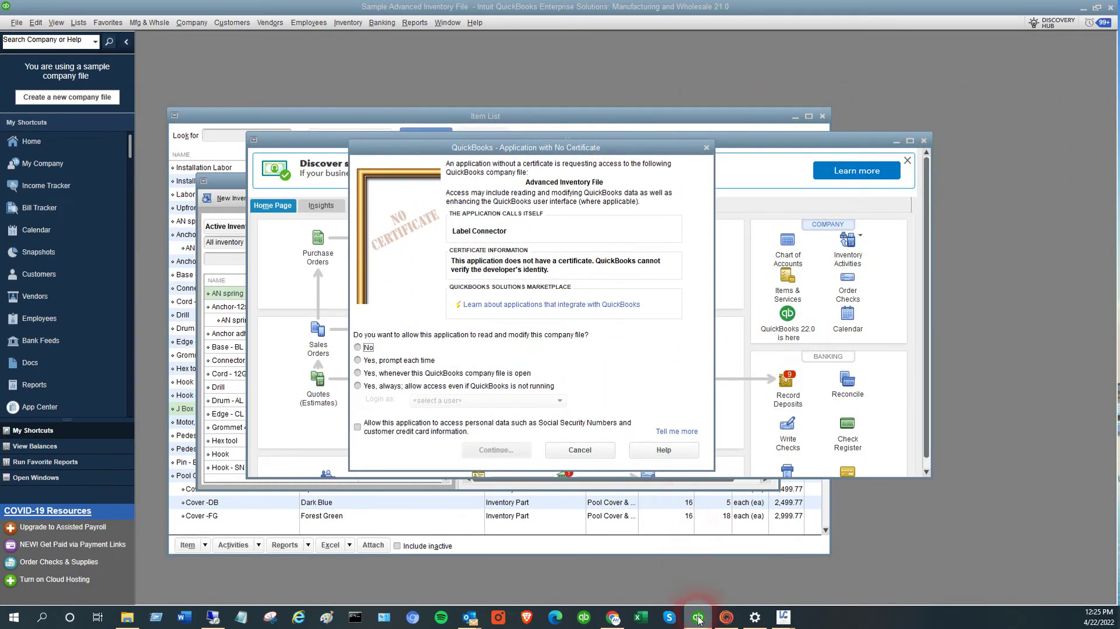
mouse_move(698, 620)
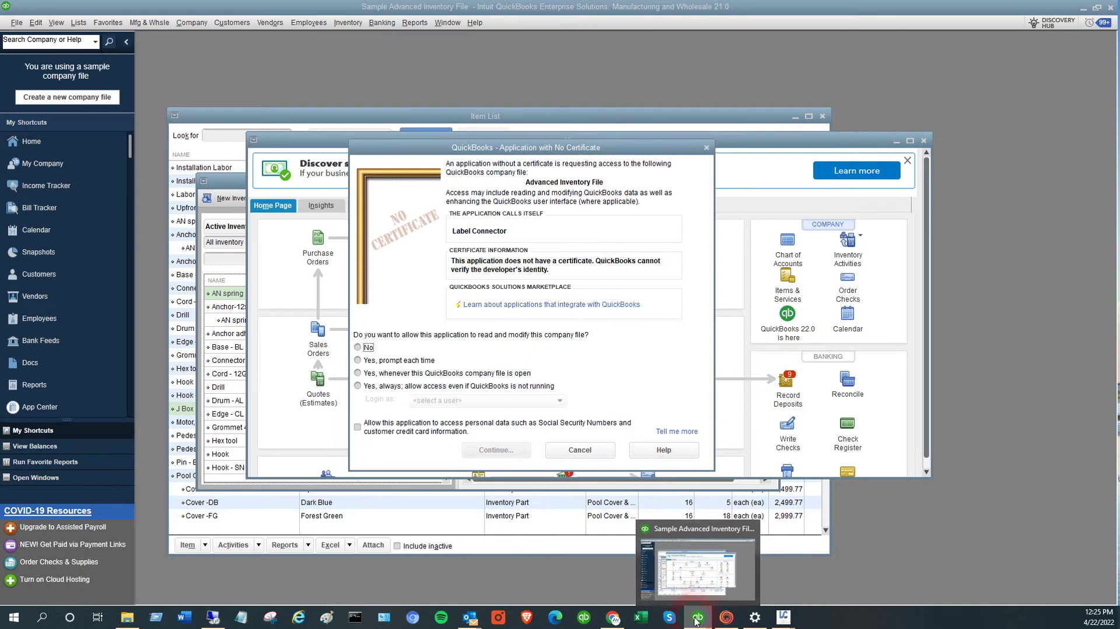
click(591, 162)
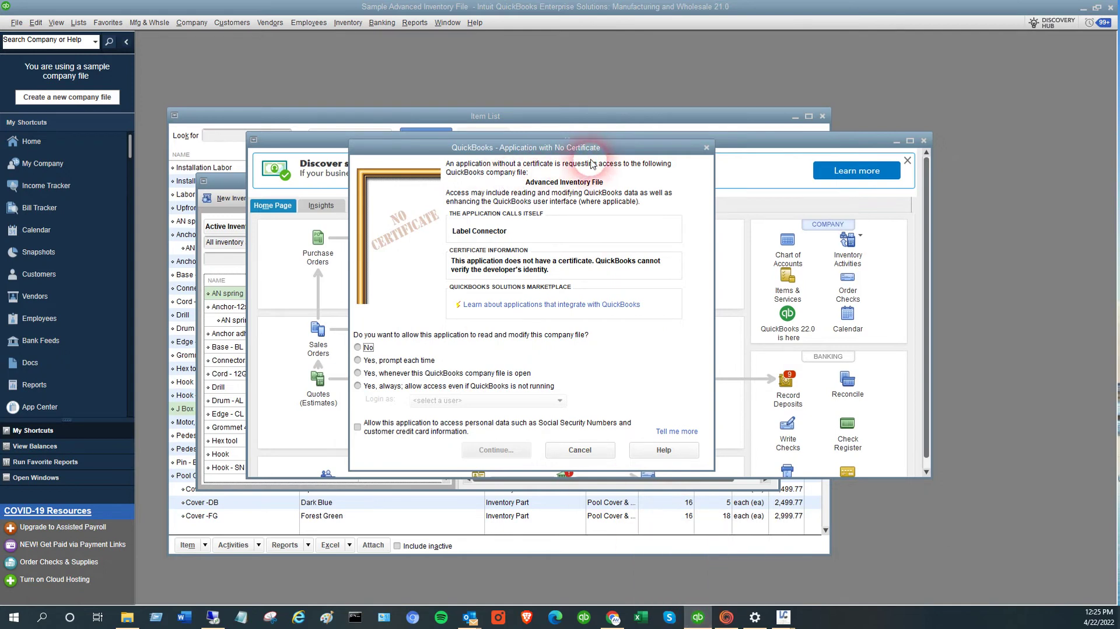
drag(612, 149, 569, 90)
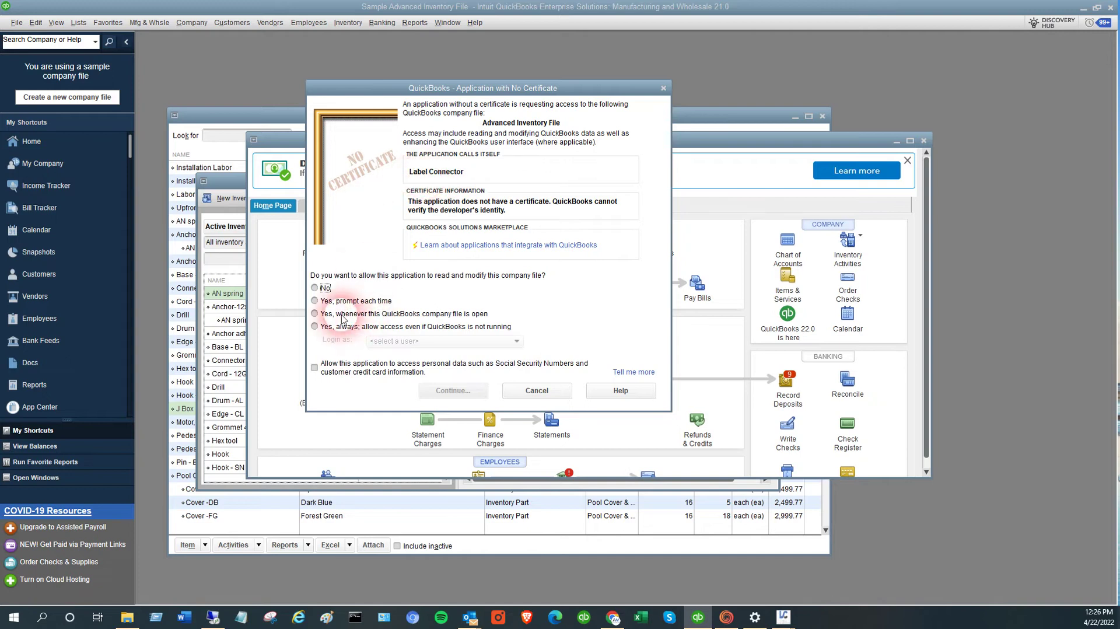
Allow access whenever the company file is open, confirm the uncertified application, and finish.
click(316, 314)
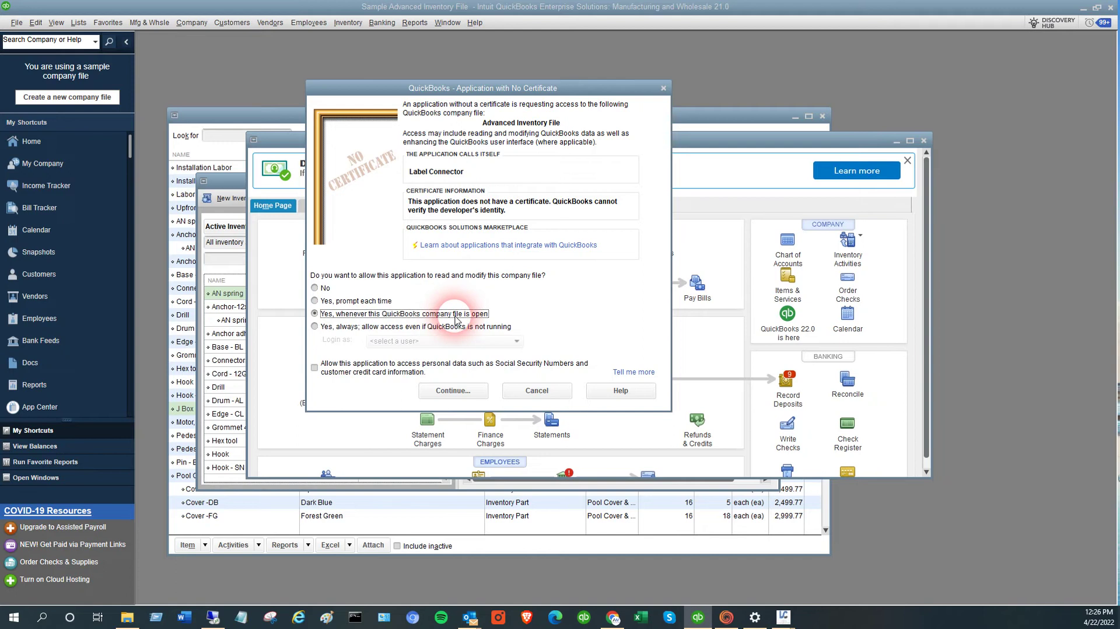
click(454, 390)
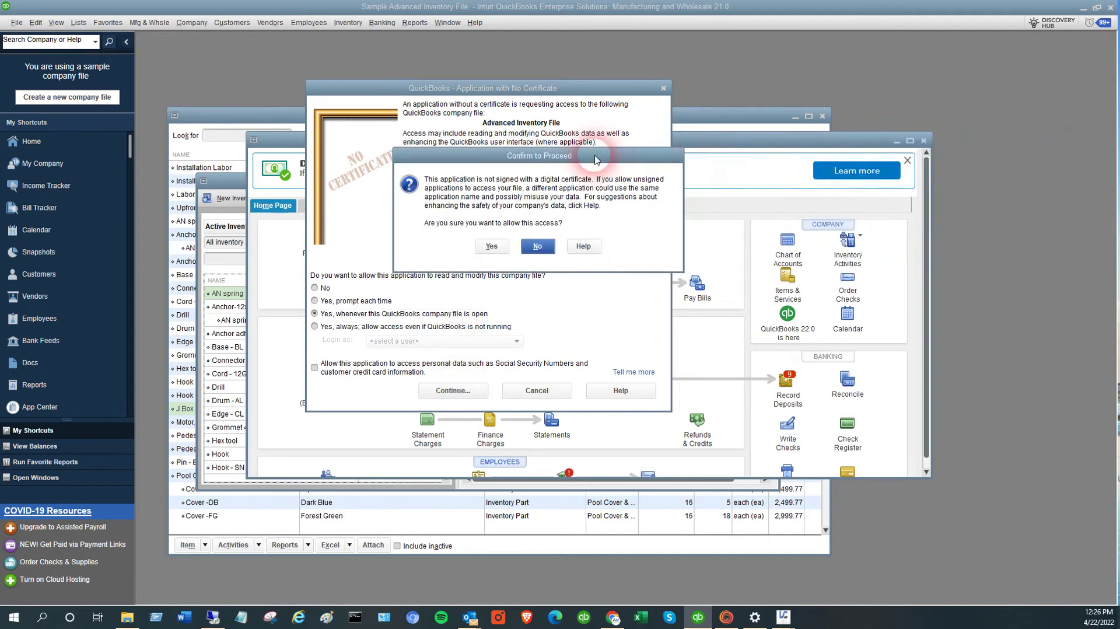
click(548, 325)
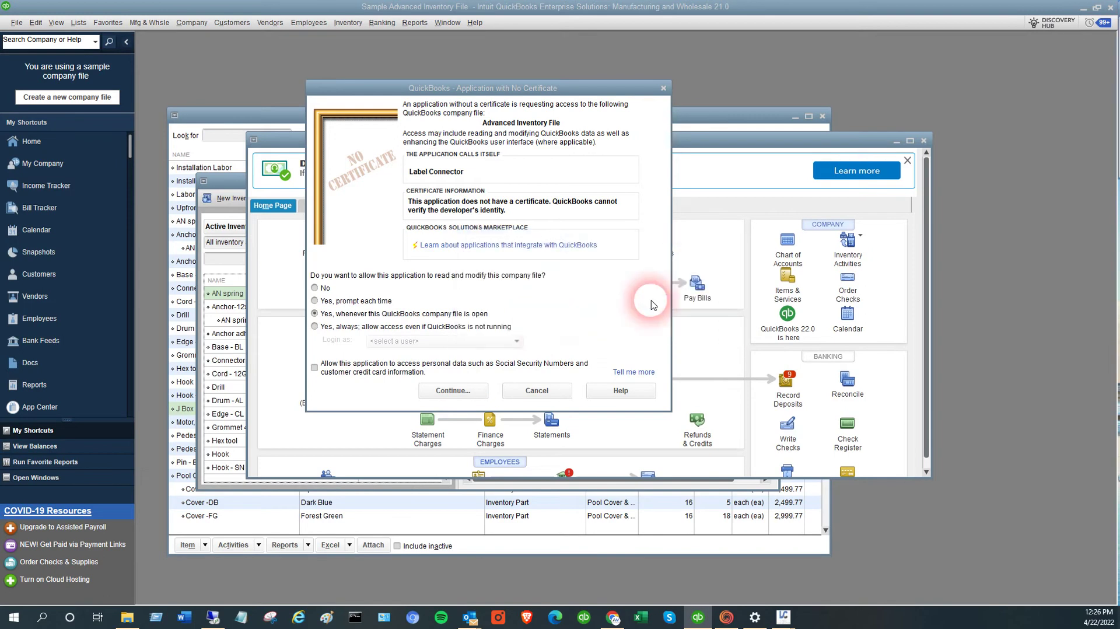
drag(970, 148, 514, 220)
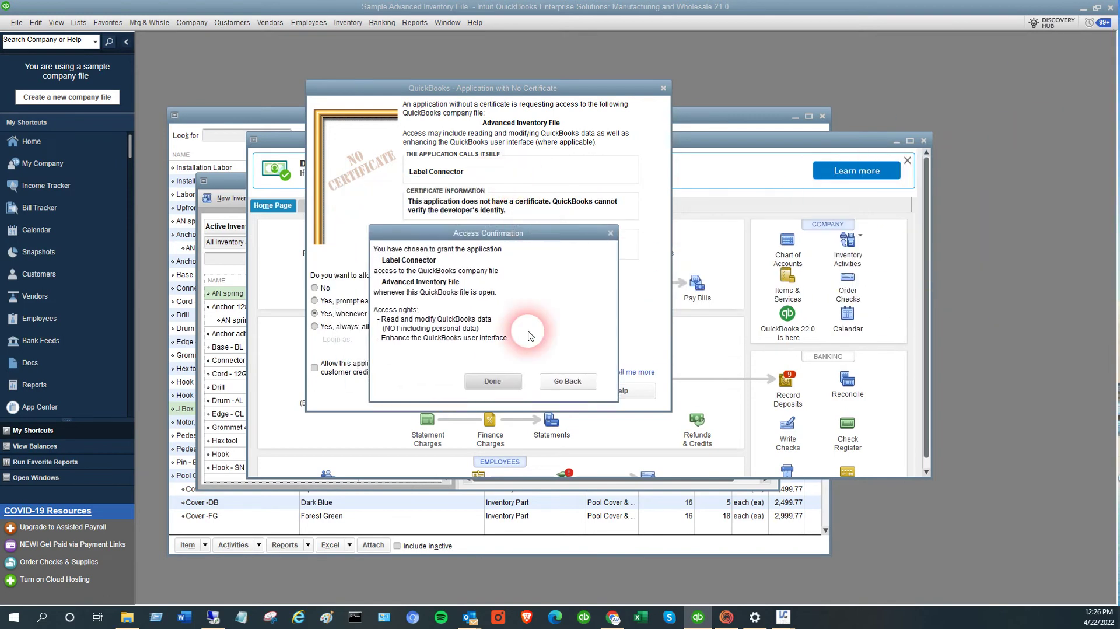
click(493, 367)
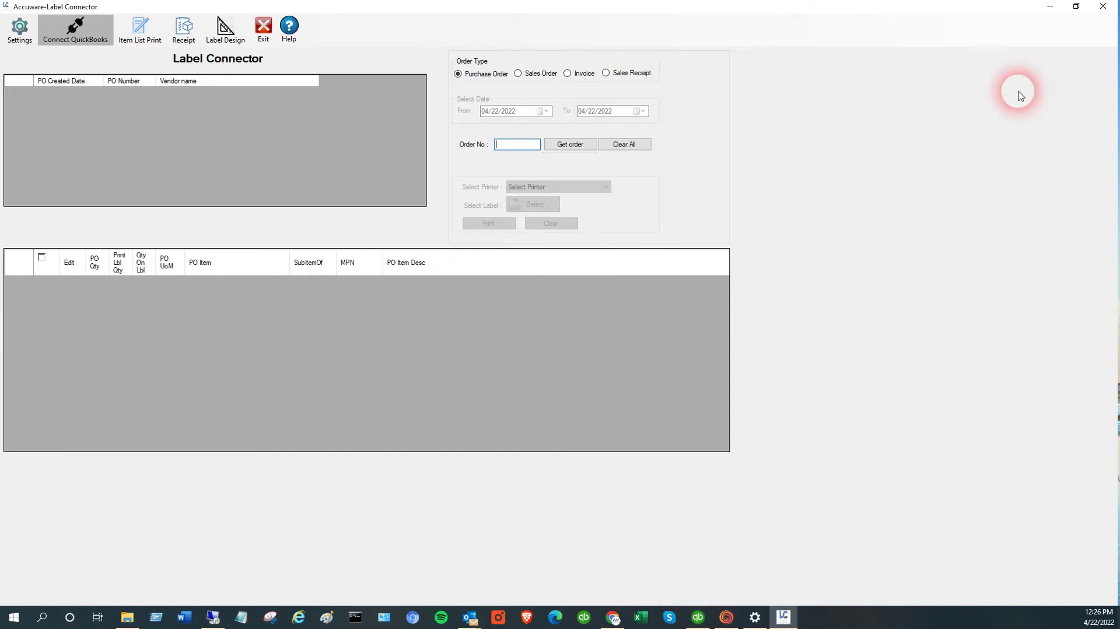
Verify Label Connector is allowed in QuickBooks' Integrated Applications company preferences, then close them.
click(1048, 7)
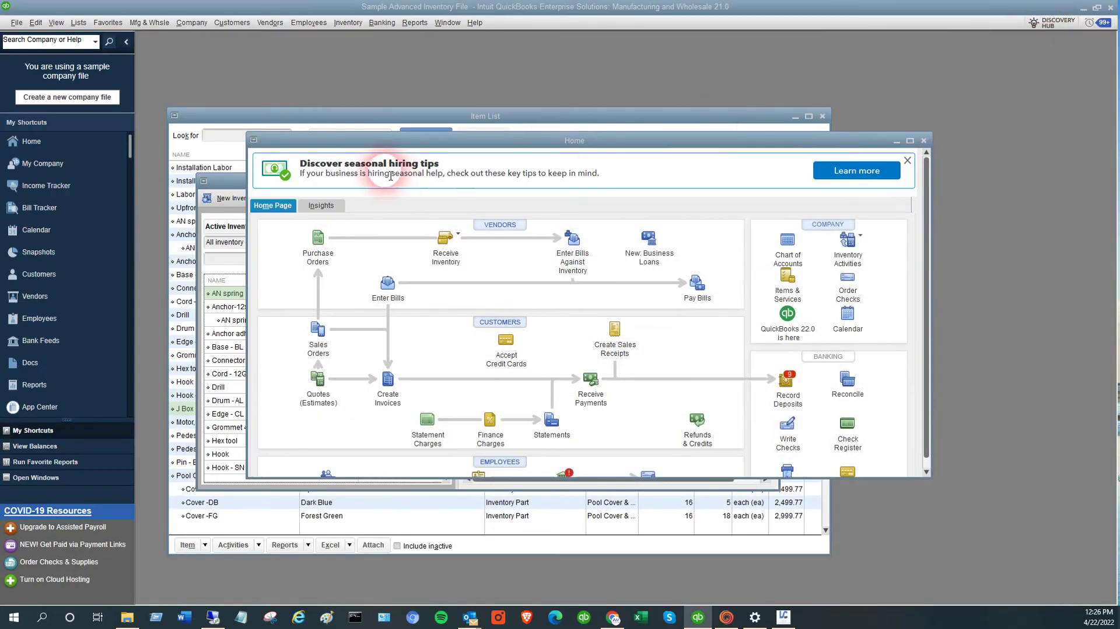
click(36, 23)
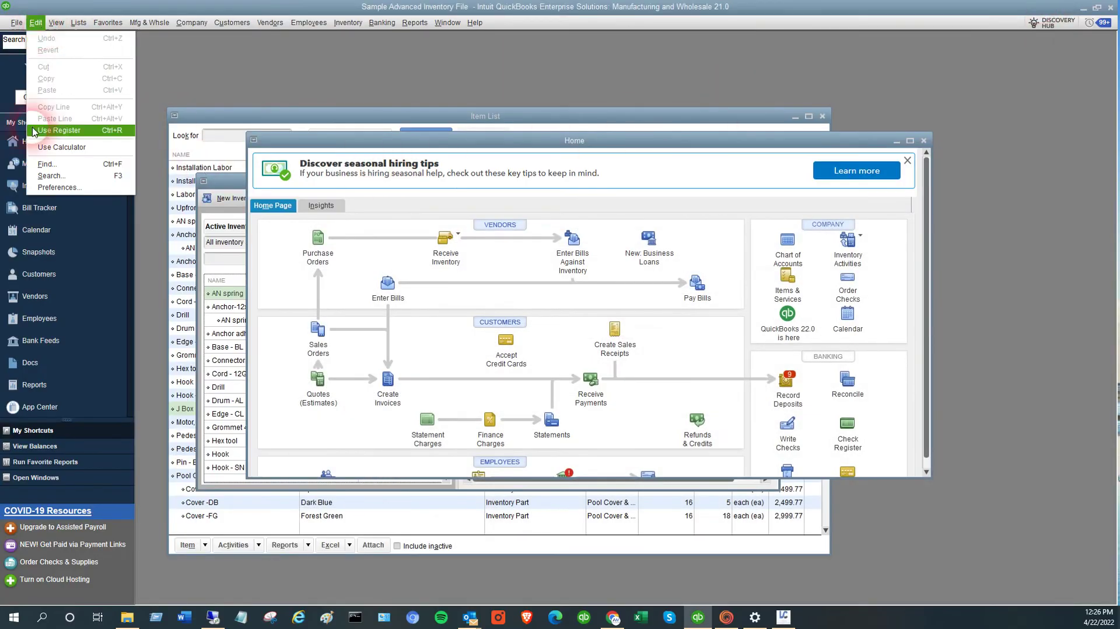
click(58, 190)
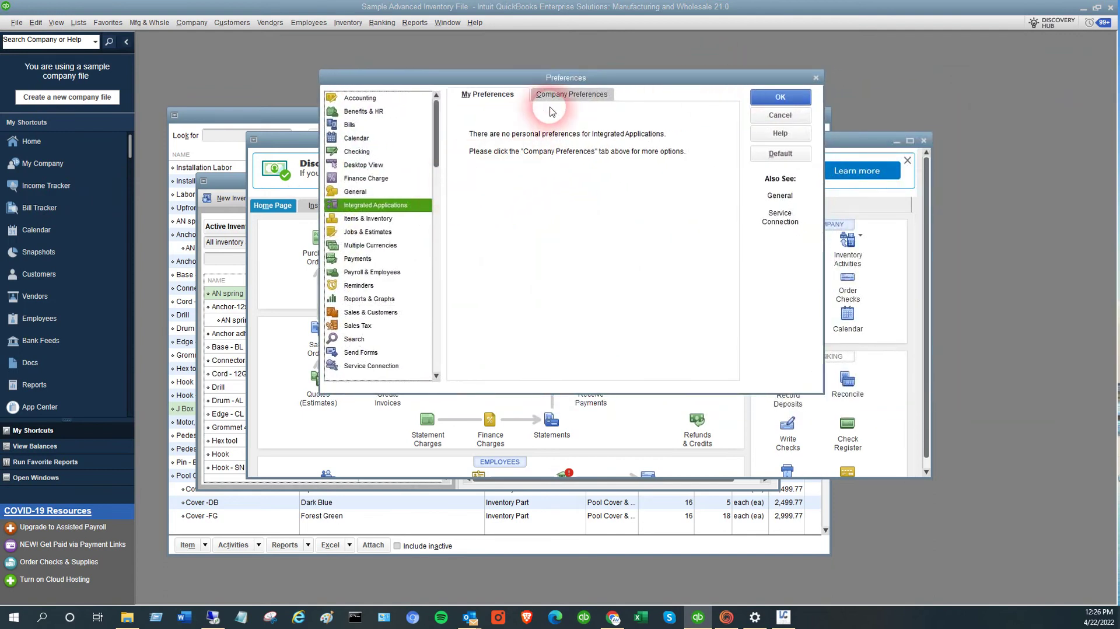
click(554, 95)
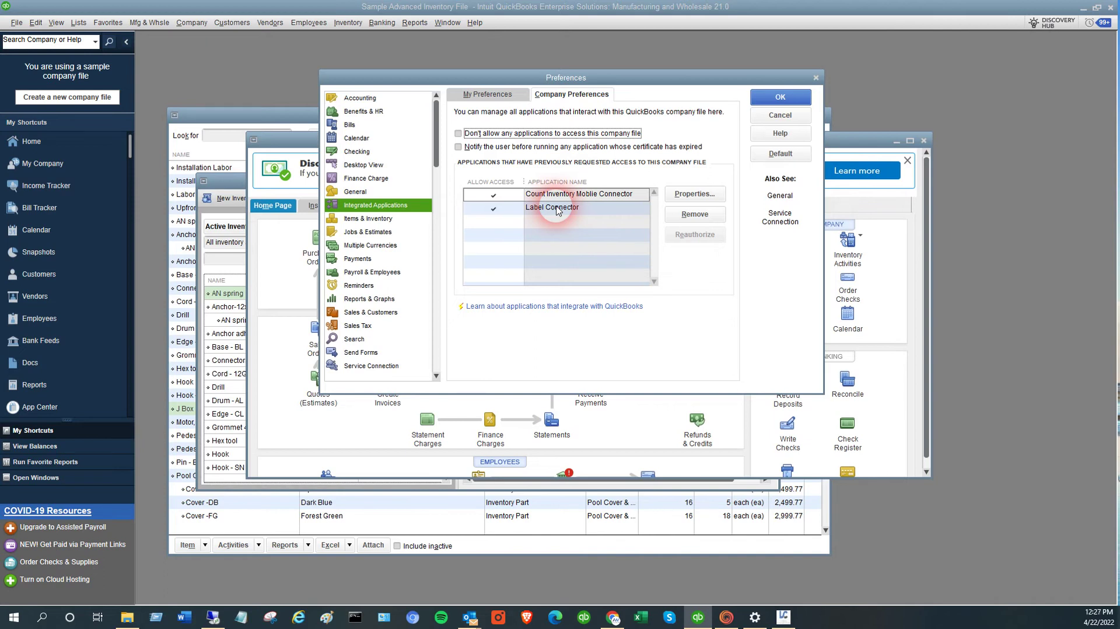
click(781, 98)
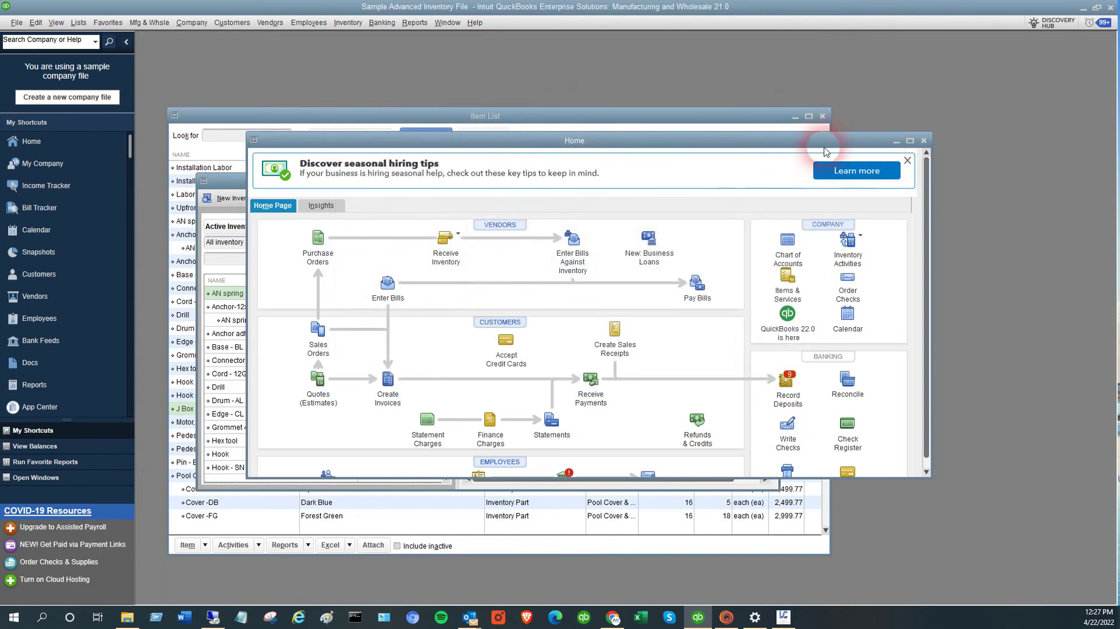
drag(818, 144, 814, 103)
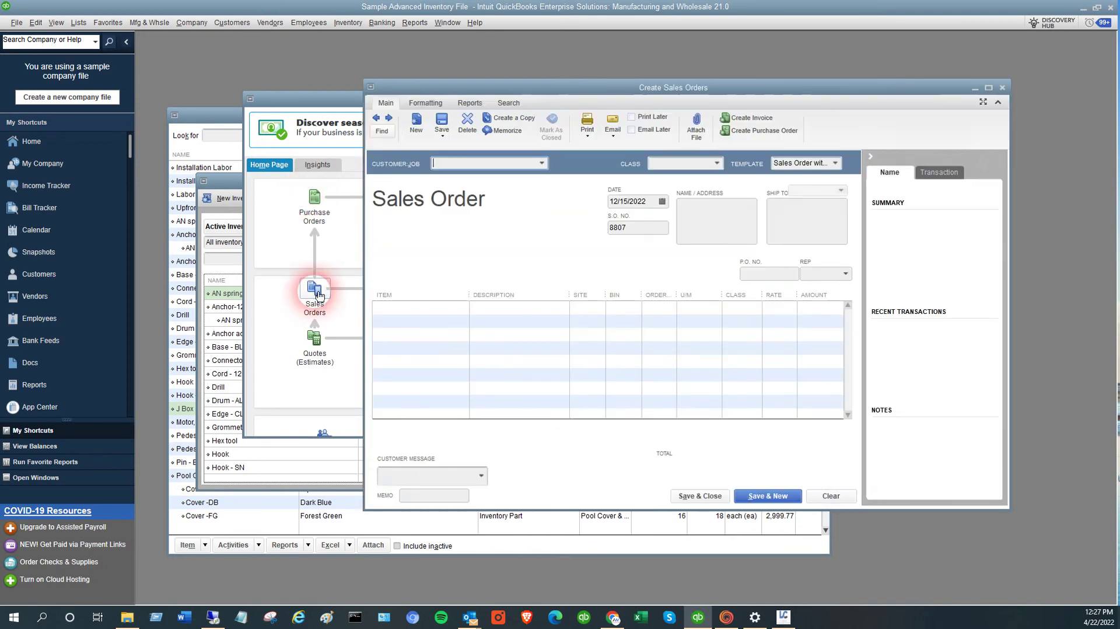
Step back to sales order 8805 for Big City Store #002 (520.00), then return to Label Connector.
click(376, 119)
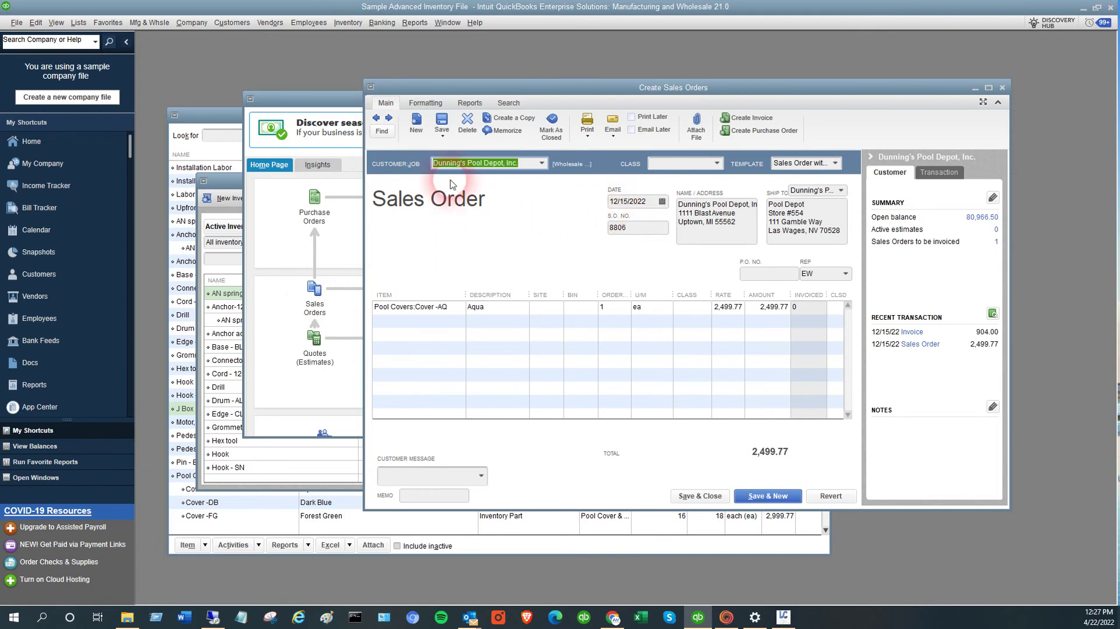
click(373, 121)
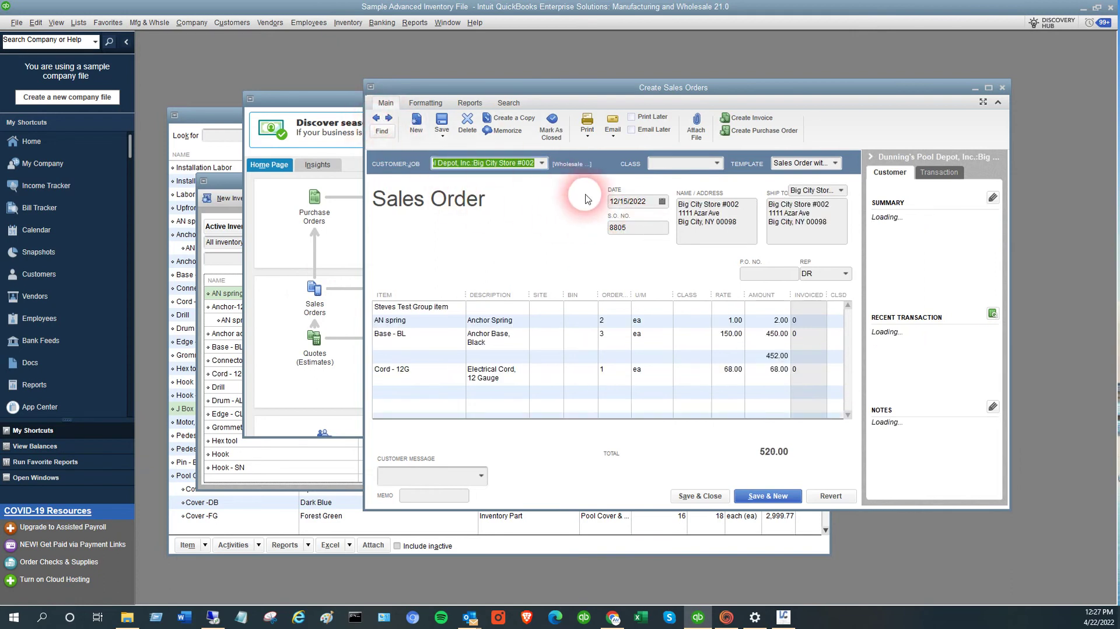
click(603, 231)
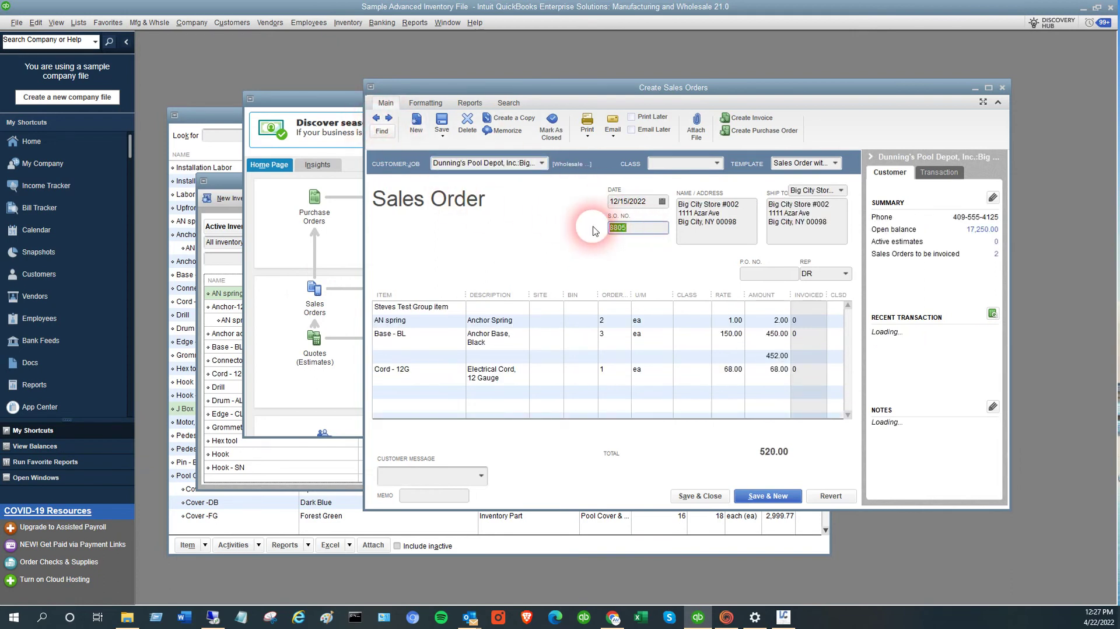
click(785, 617)
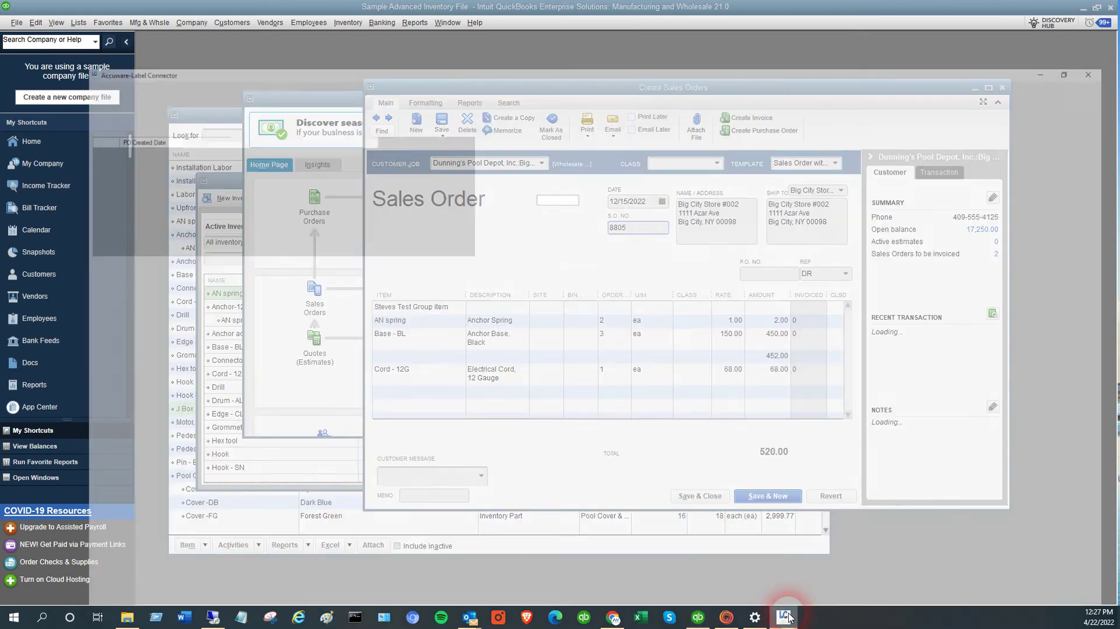
Load sales order 8805 as a Sales Order and go to Label Design.
click(519, 74)
click(521, 144)
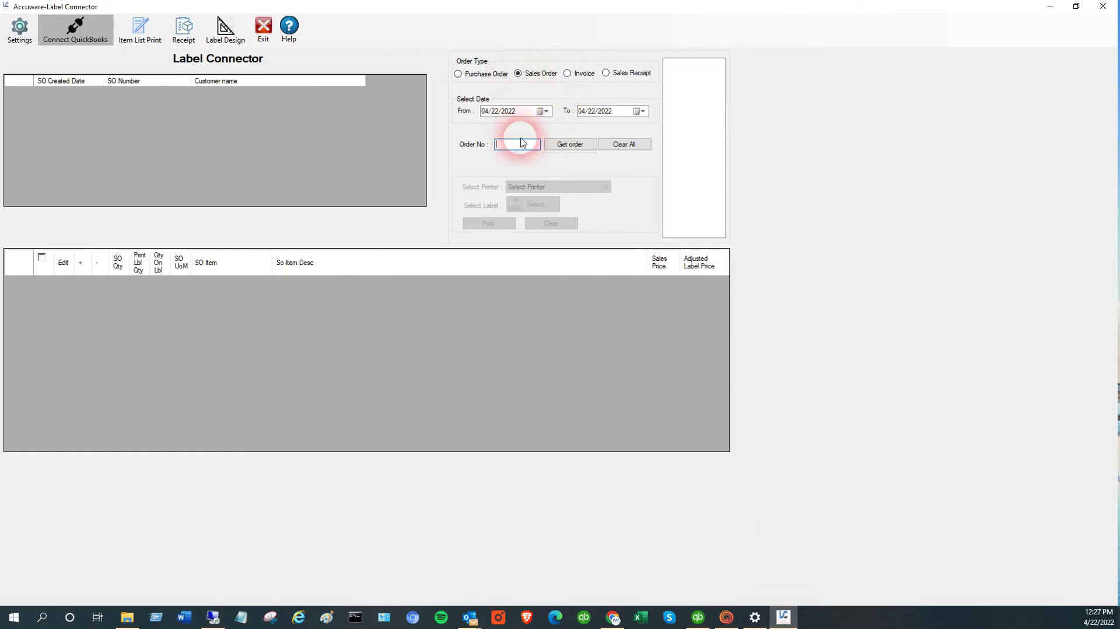
text(8805)
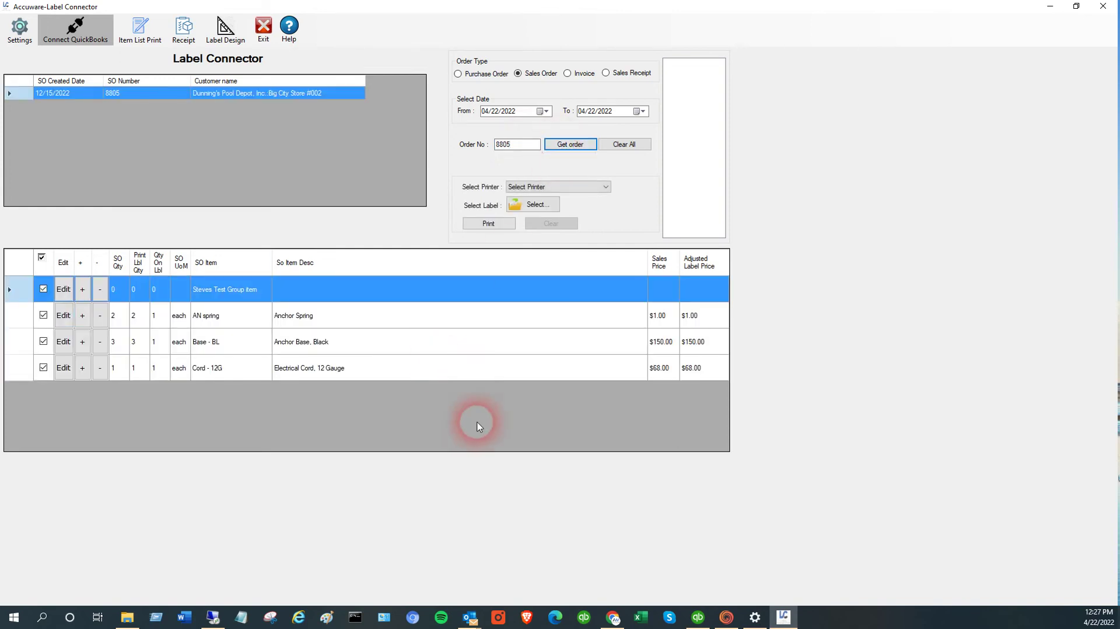
click(228, 28)
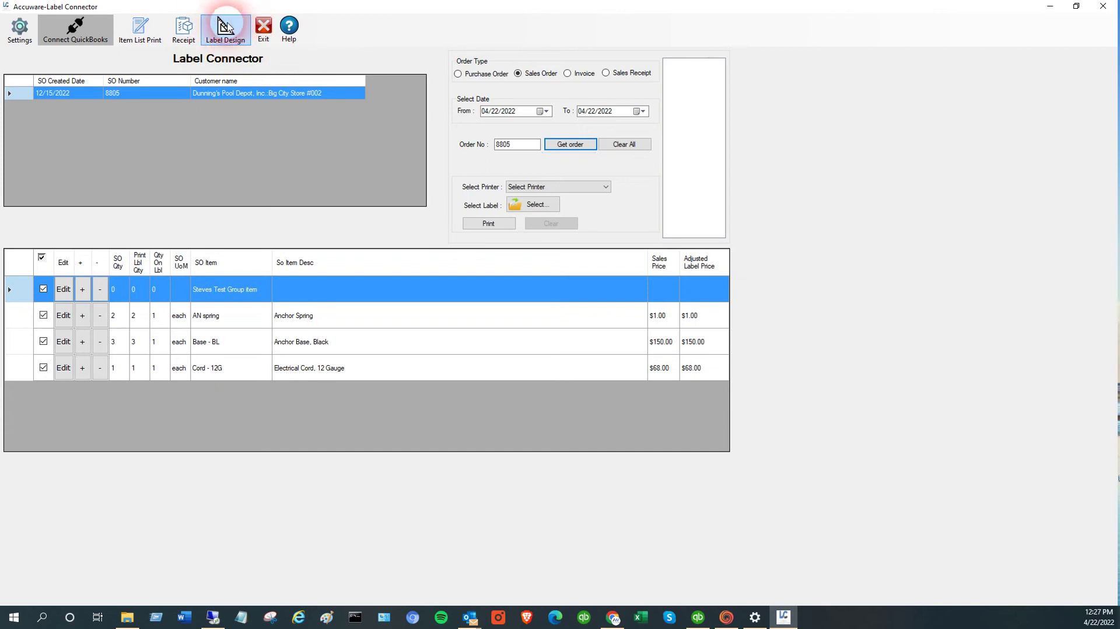
click(224, 27)
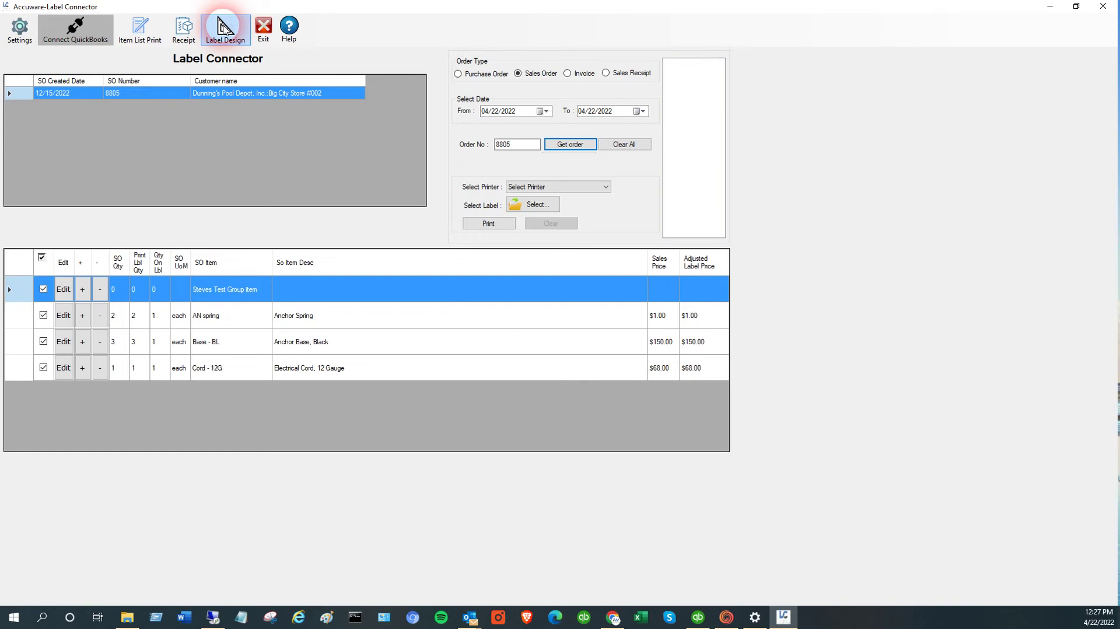
Open the Sample Sales Order Template 2022.xml label template in Label Design.
click(225, 27)
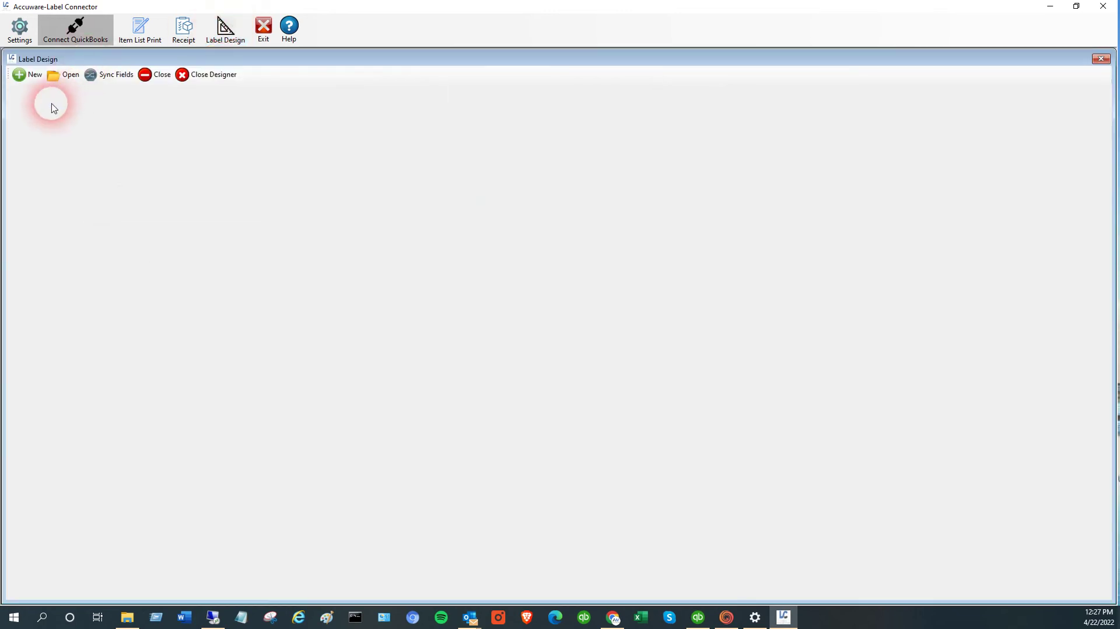
click(63, 87)
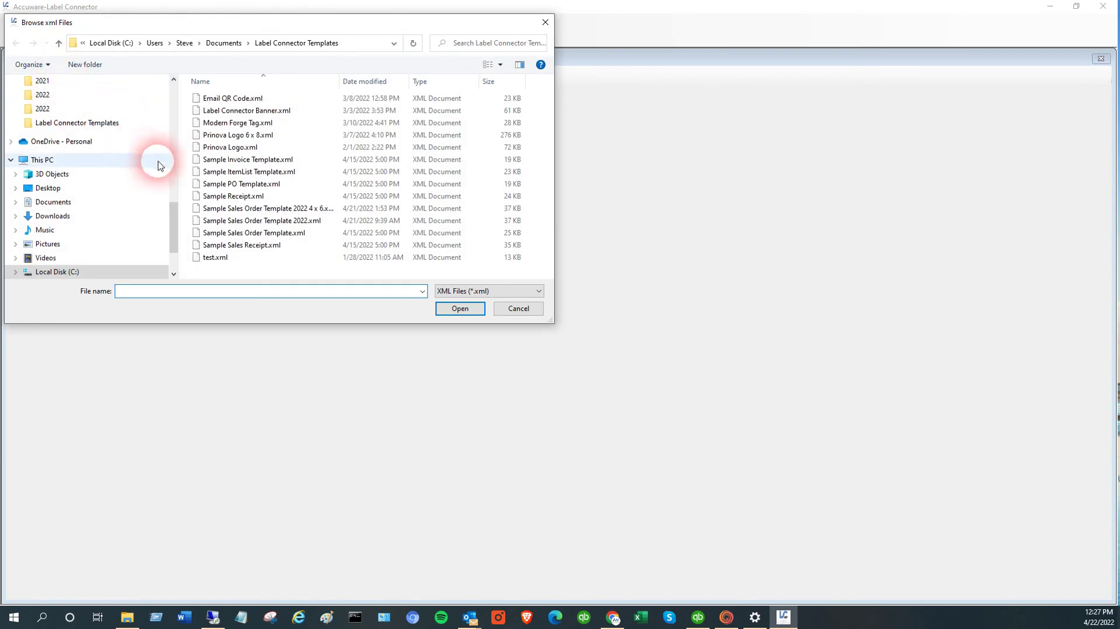
click(303, 221)
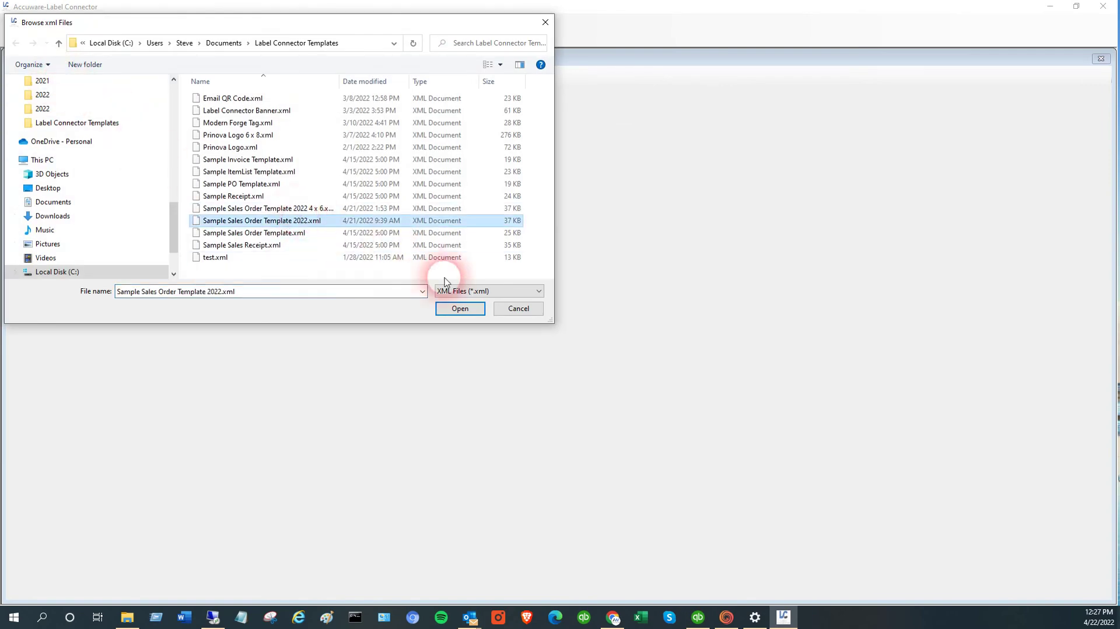
click(461, 308)
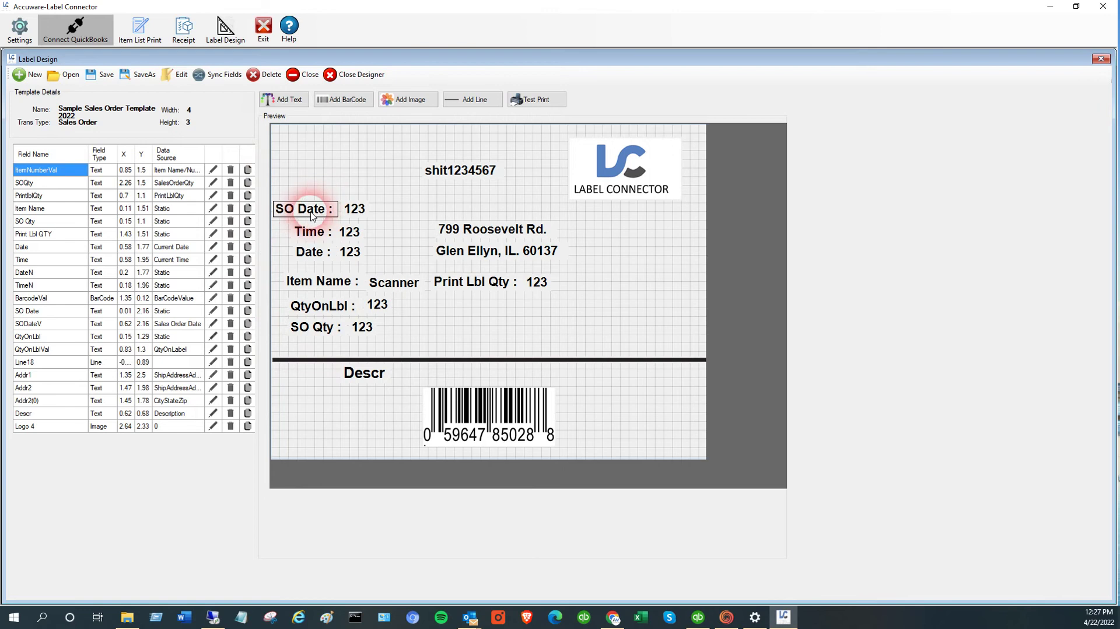
Verify the SO Date field uses Sales Order Date as its data source, then close the designer.
drag(312, 216, 312, 215)
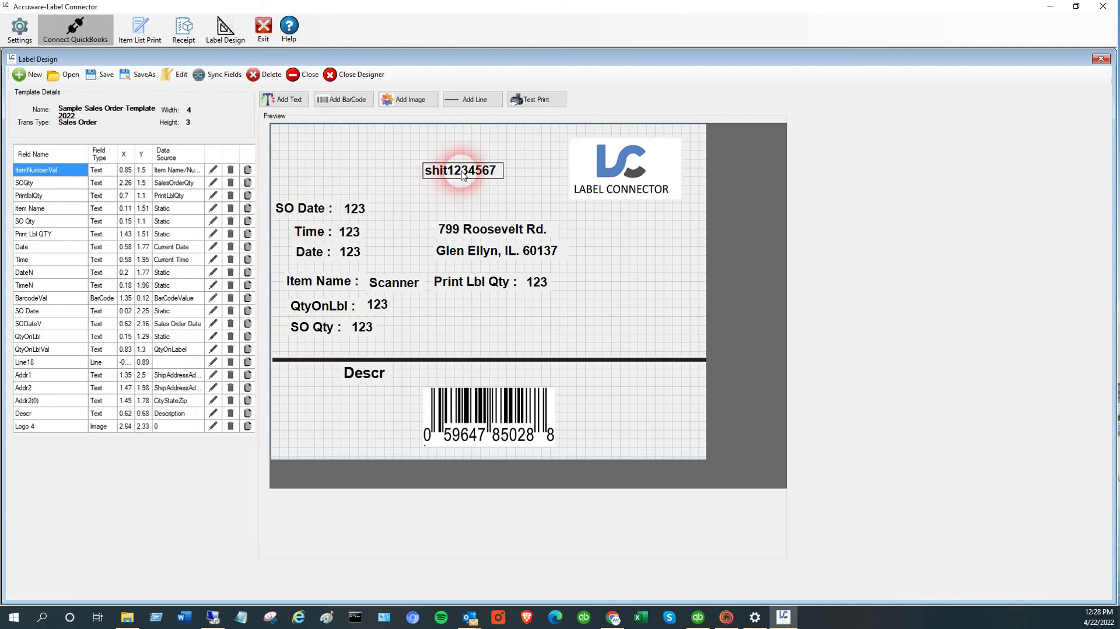
right_click(355, 209)
click(387, 223)
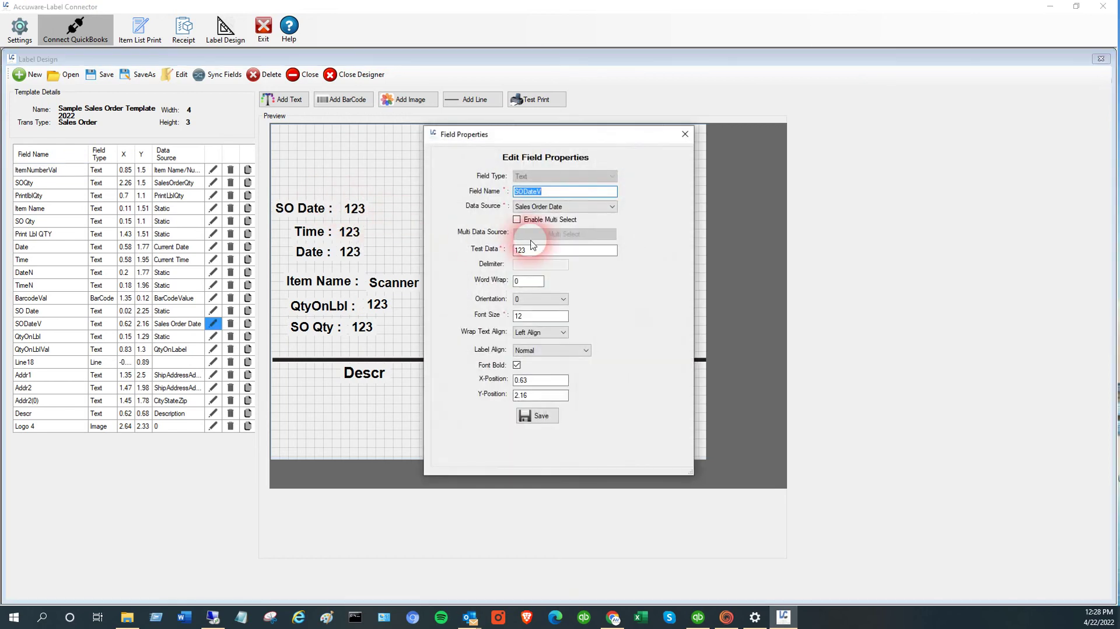
click(555, 211)
click(559, 210)
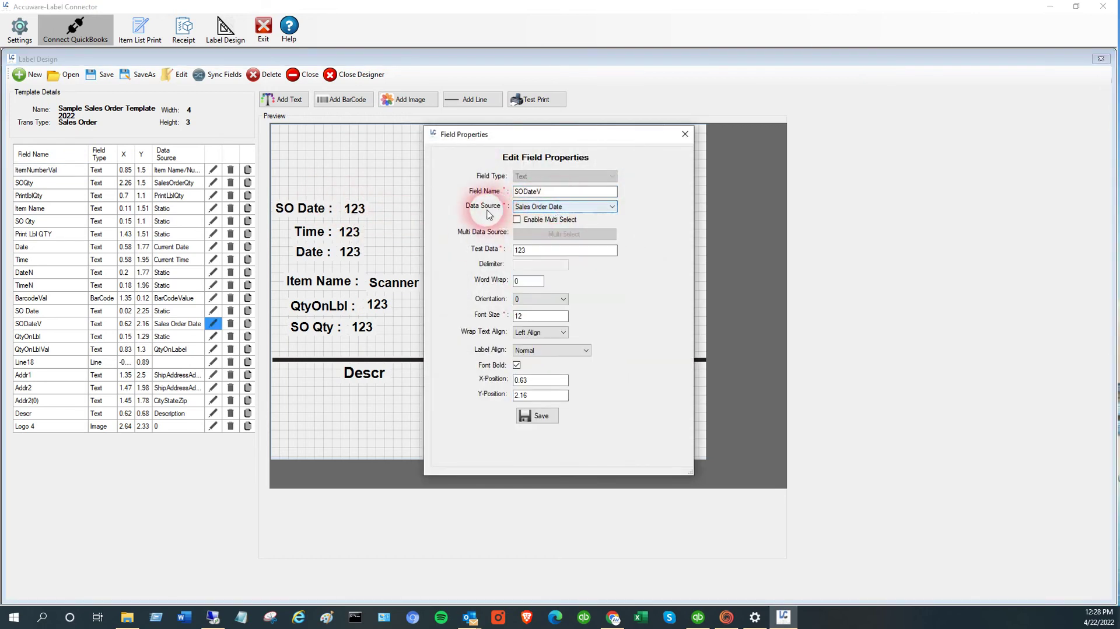
click(684, 134)
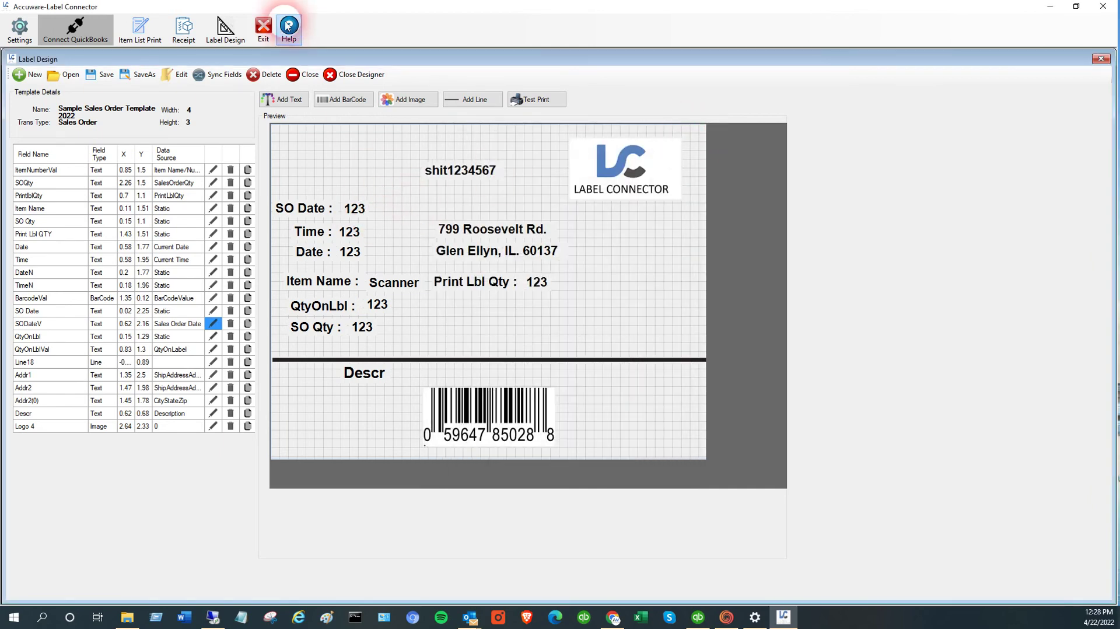
click(332, 76)
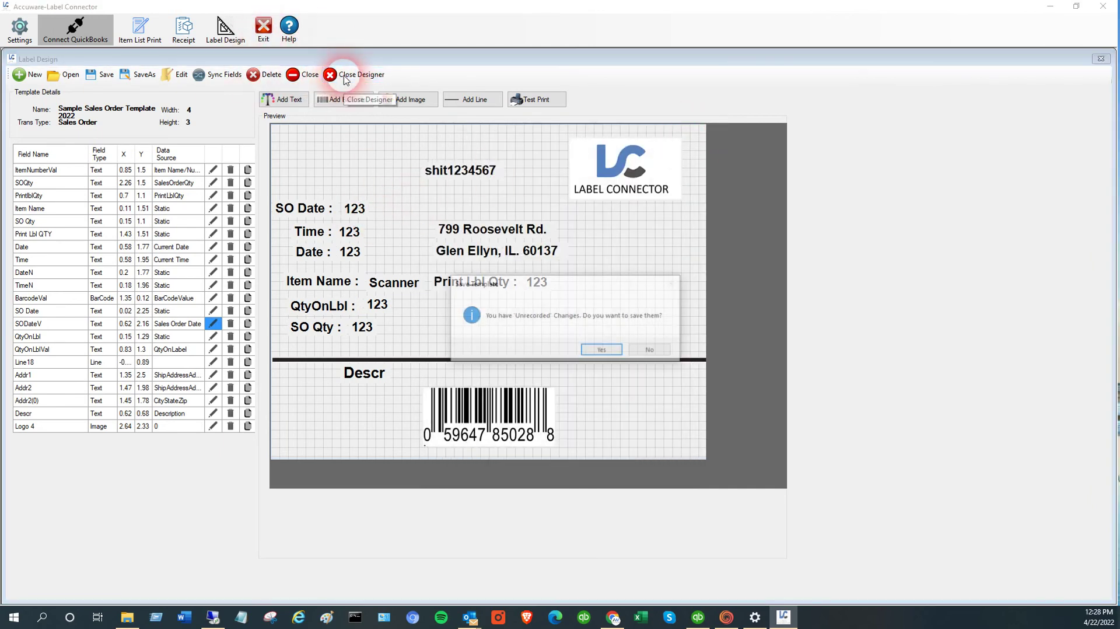
Close the designer without saving the template and open Windows Settings from Start.
click(603, 351)
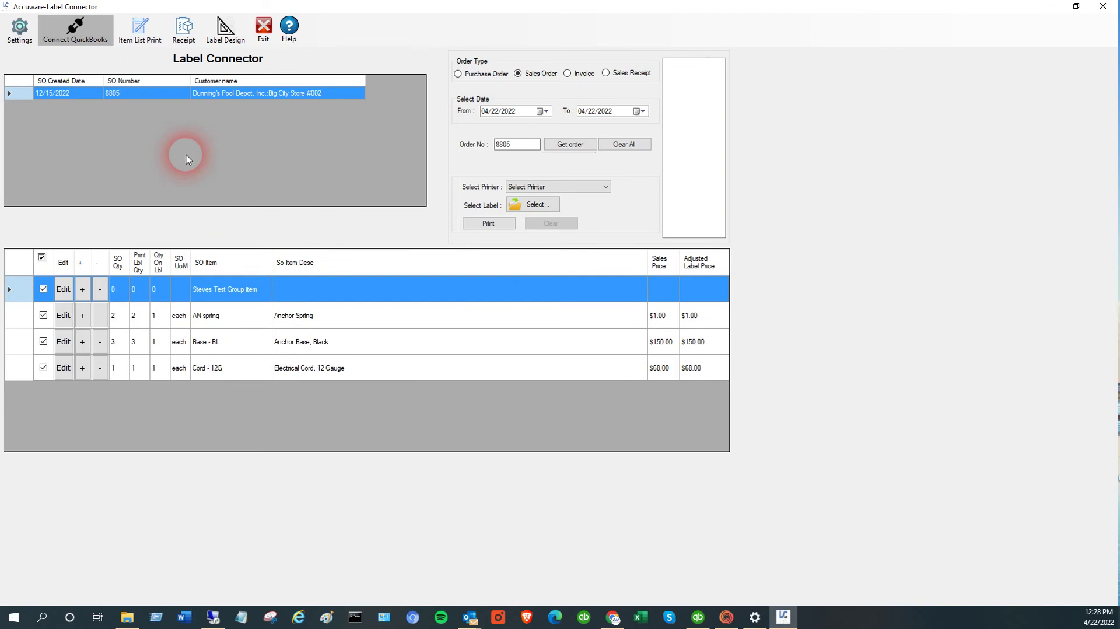
click(13, 620)
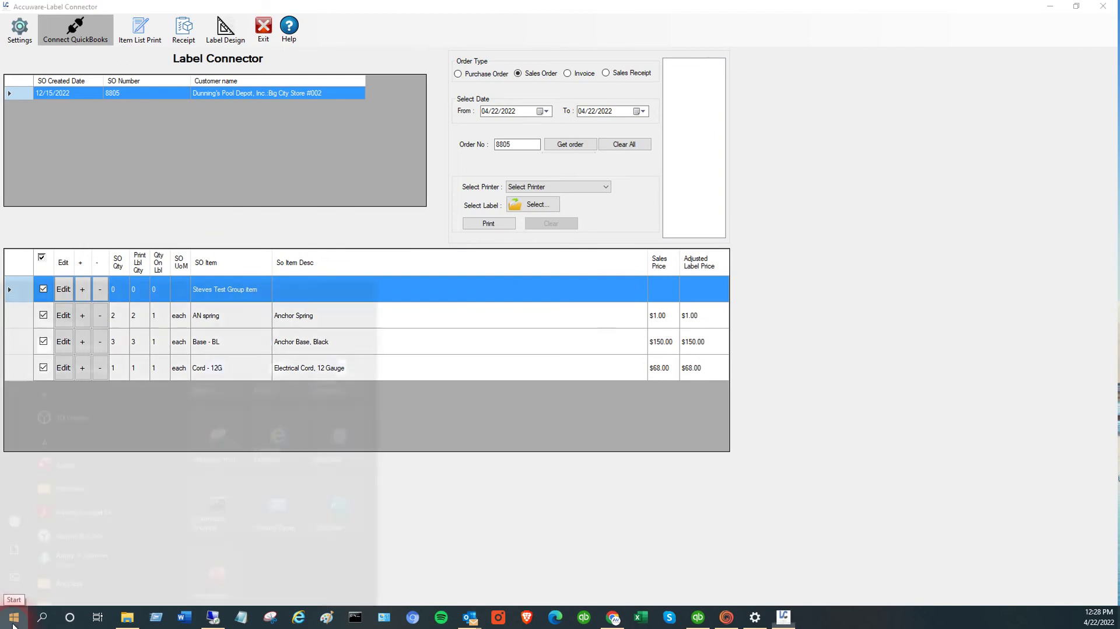
click(15, 564)
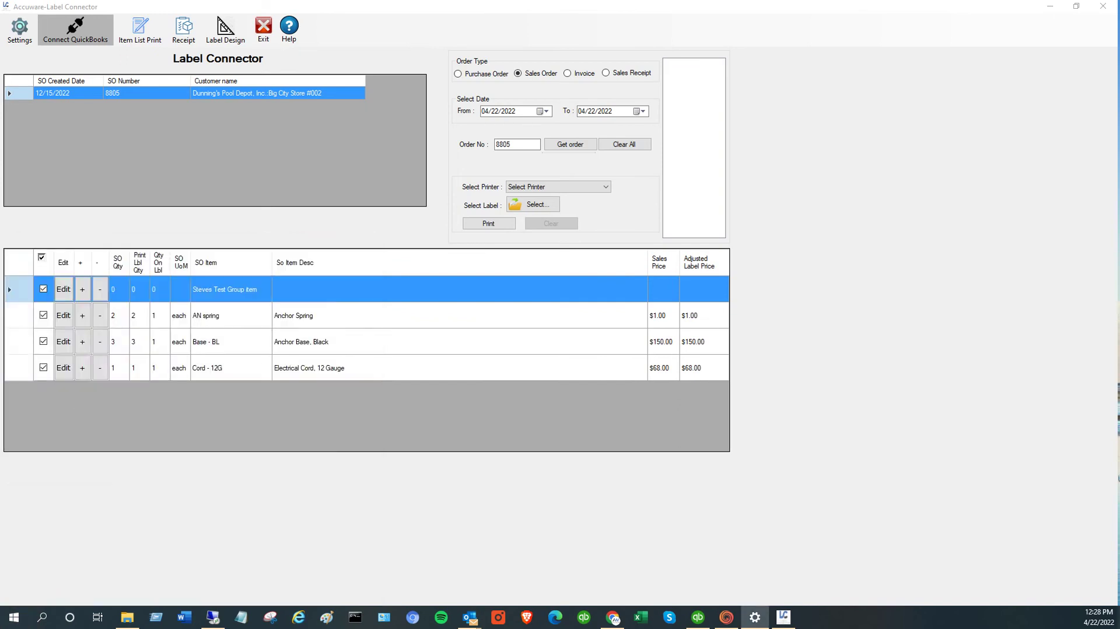
Open the Zebra 110Xi4 (203 dpi) management page under Devices > Printers & scanners.
drag(1102, 40, 669, 72)
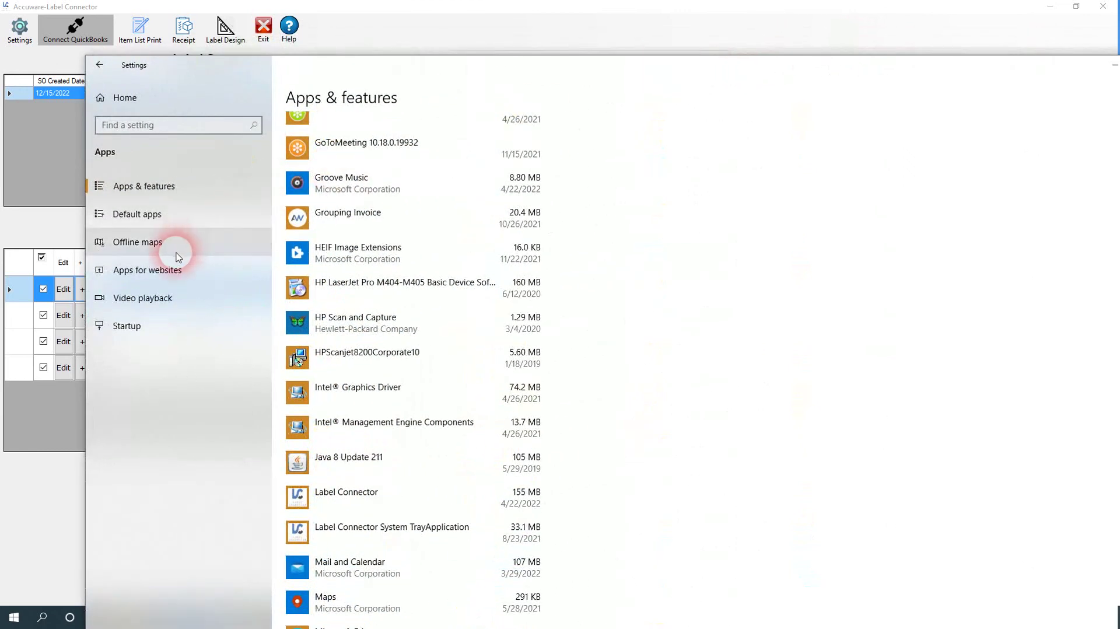
click(101, 98)
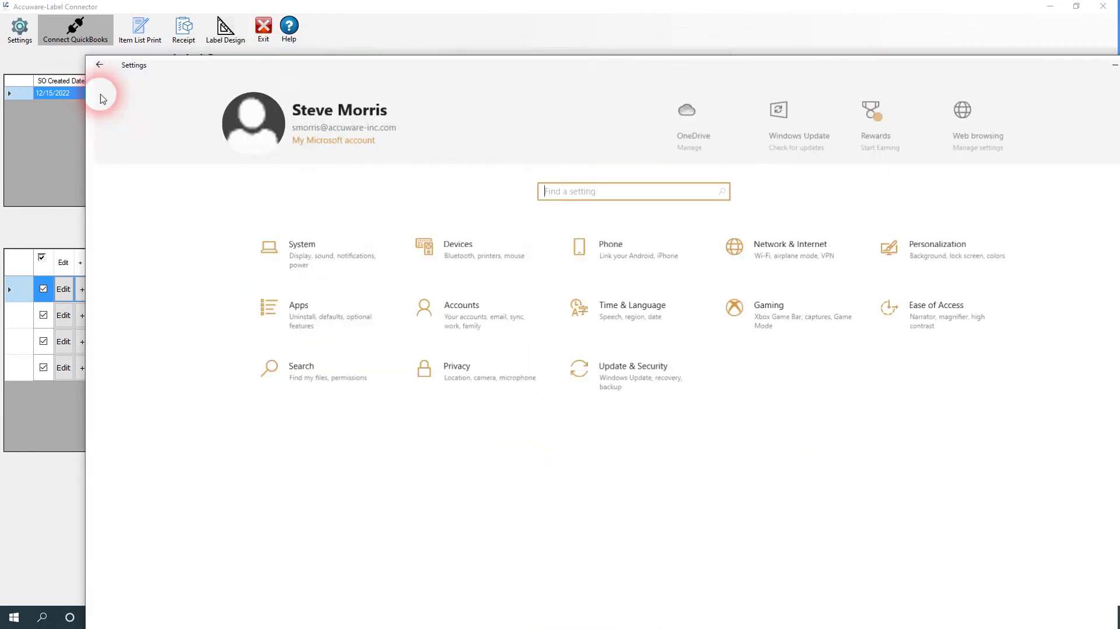
click(444, 255)
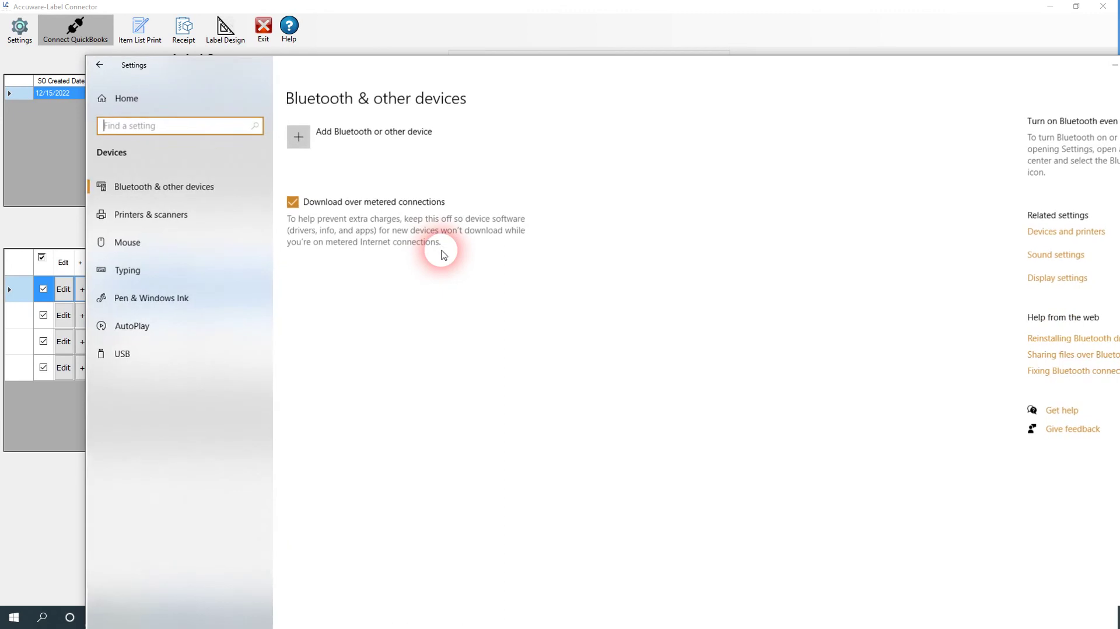
click(130, 217)
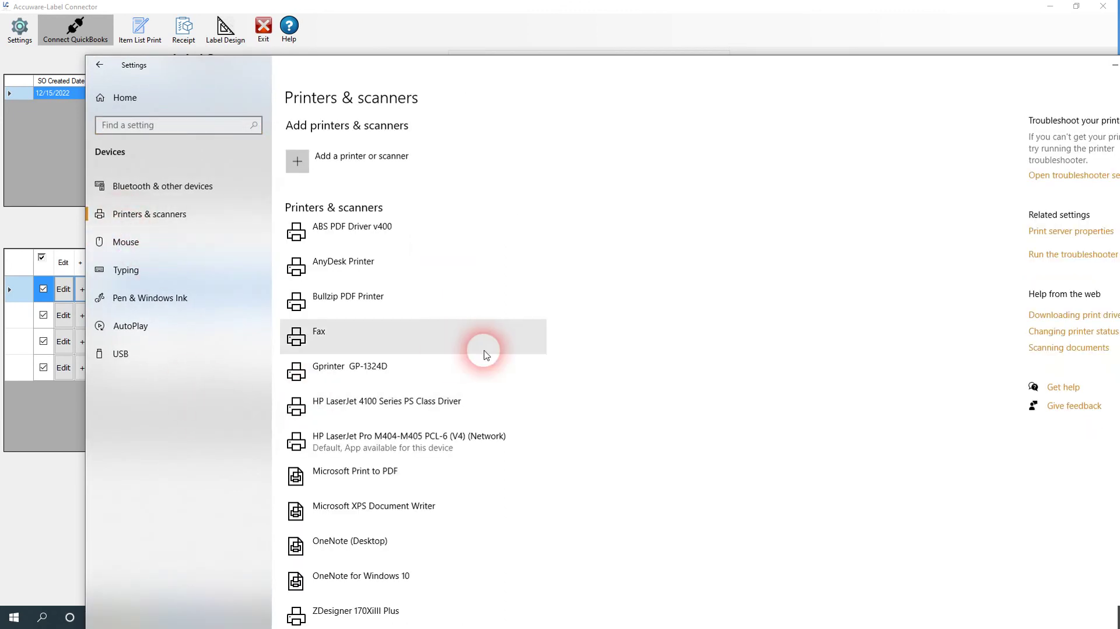
scroll(484, 352, down, 5)
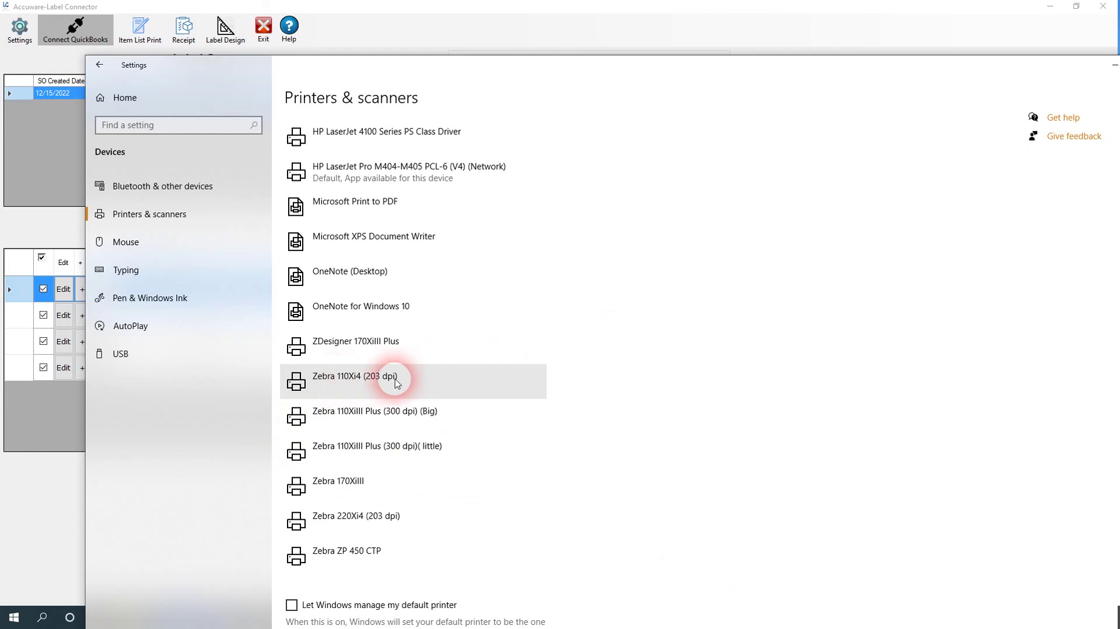
click(350, 383)
click(434, 419)
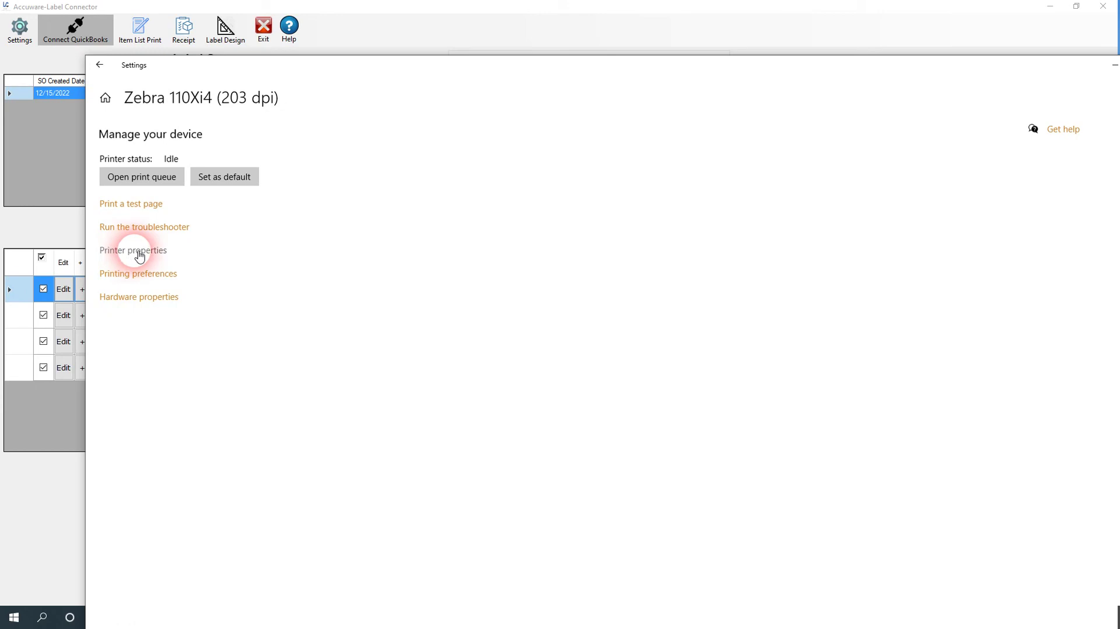
In the Zebra's Advanced printing defaults, set the label stock to 4.00 x 3.00 in.
click(139, 257)
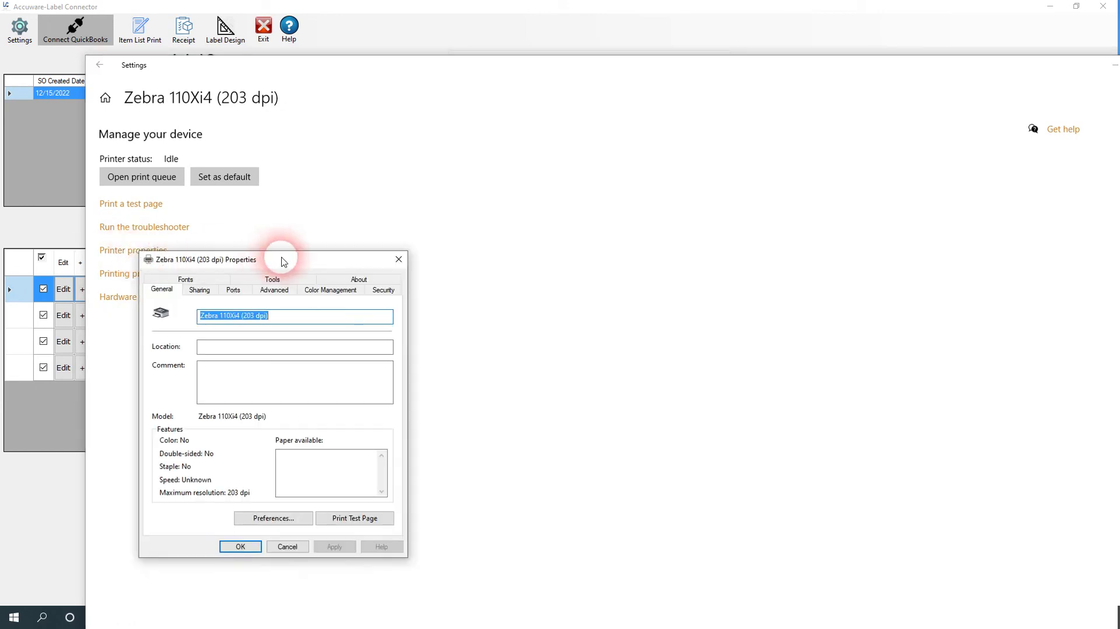
drag(318, 262, 527, 130)
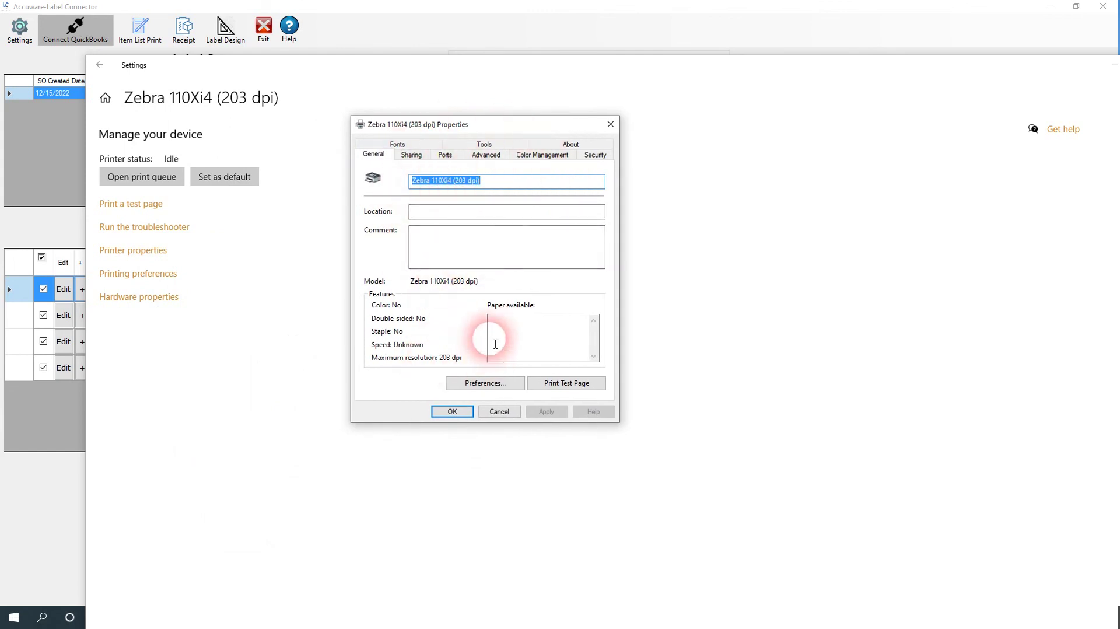
click(492, 159)
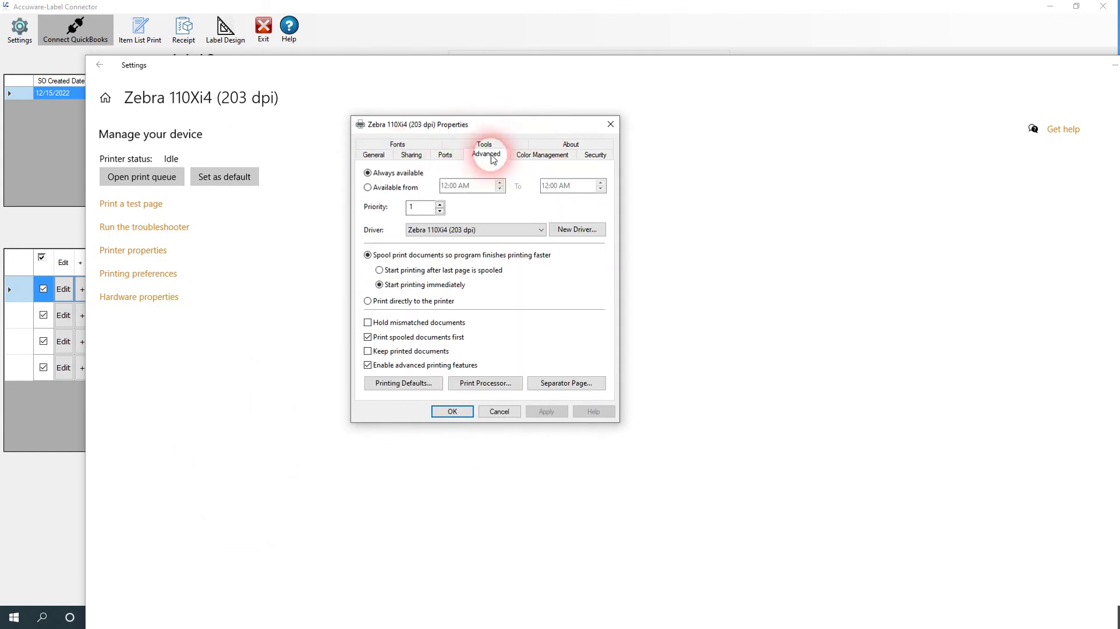
click(386, 387)
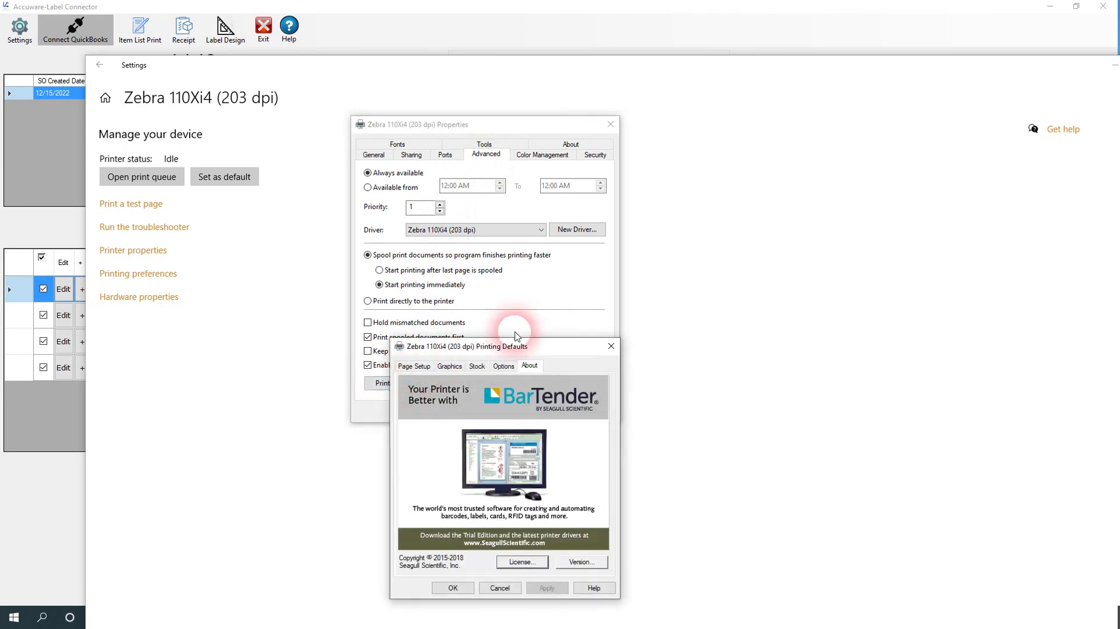
drag(542, 343, 573, 250)
click(441, 266)
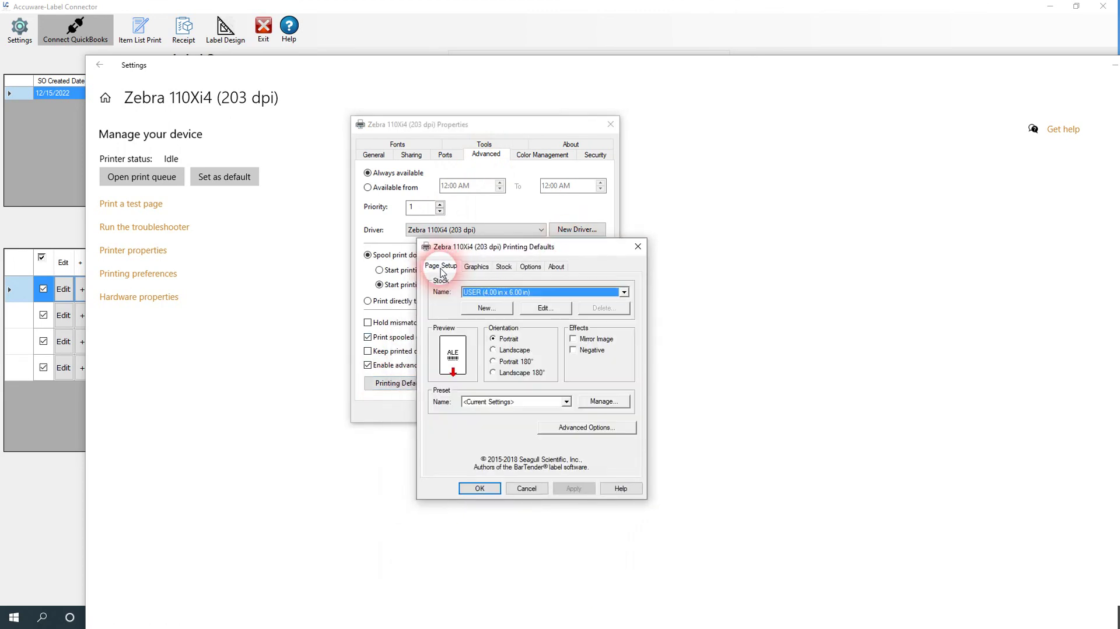
click(543, 308)
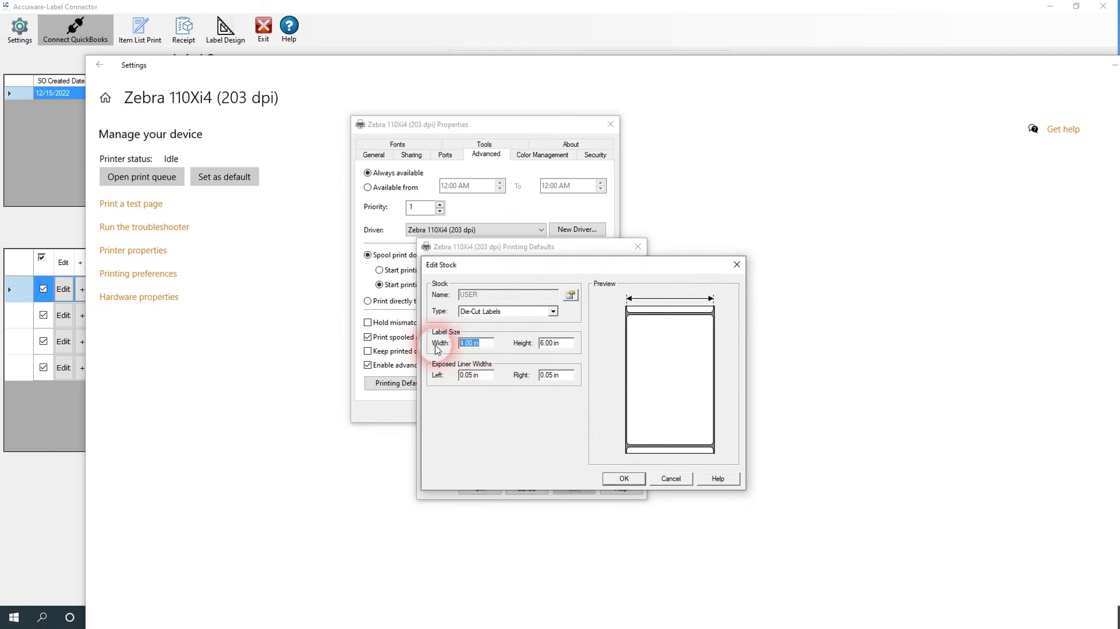
key(Tab)
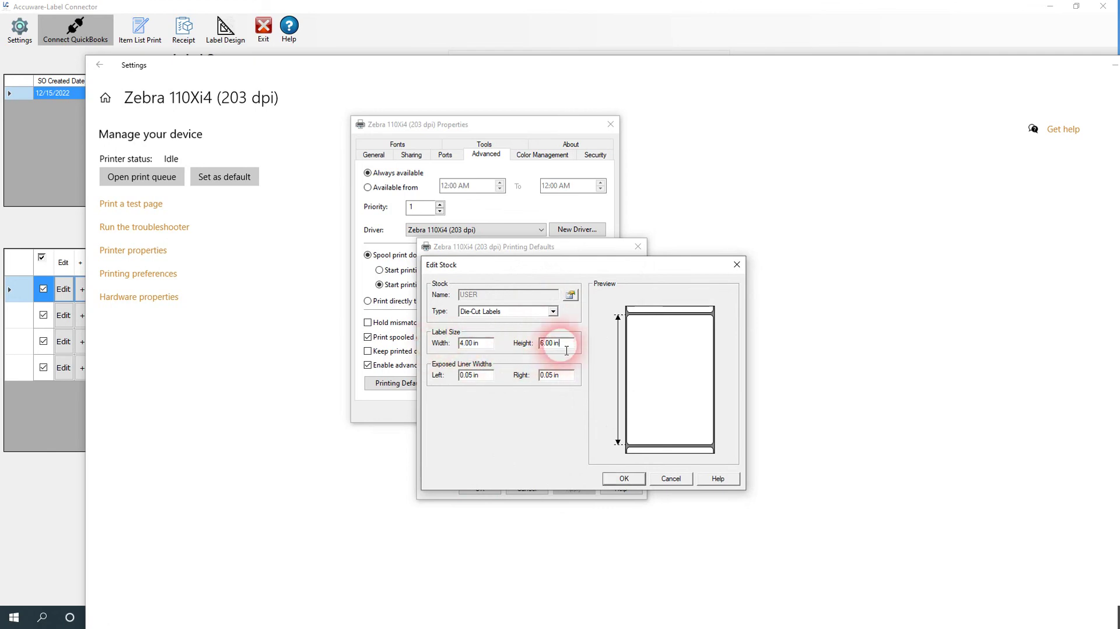
text(3)
click(622, 479)
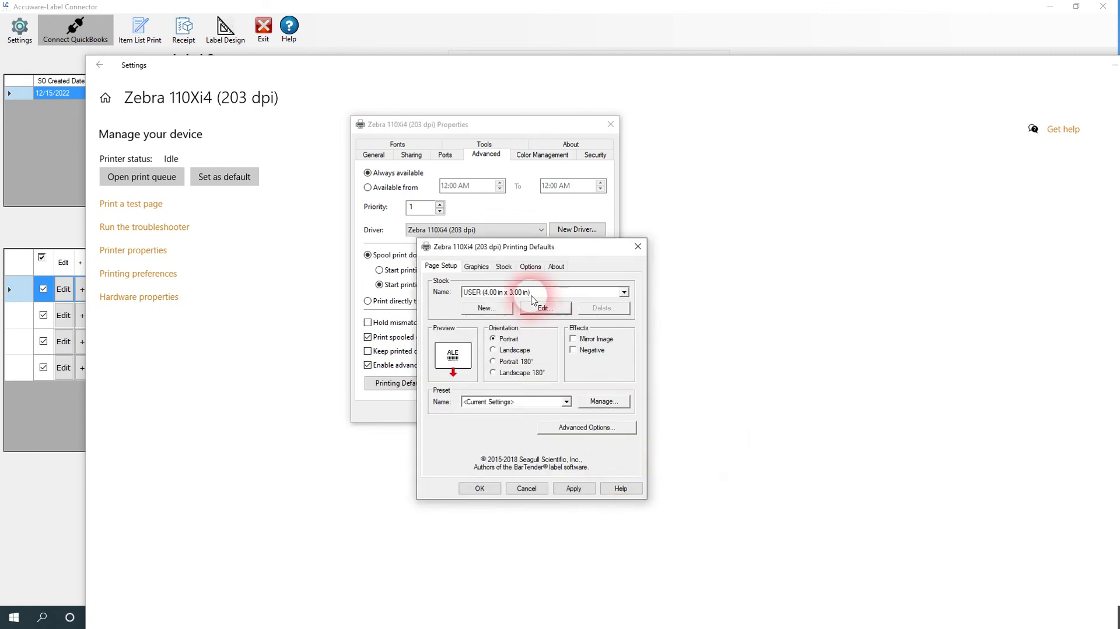
Set dithering to None and apply the printing defaults.
click(476, 266)
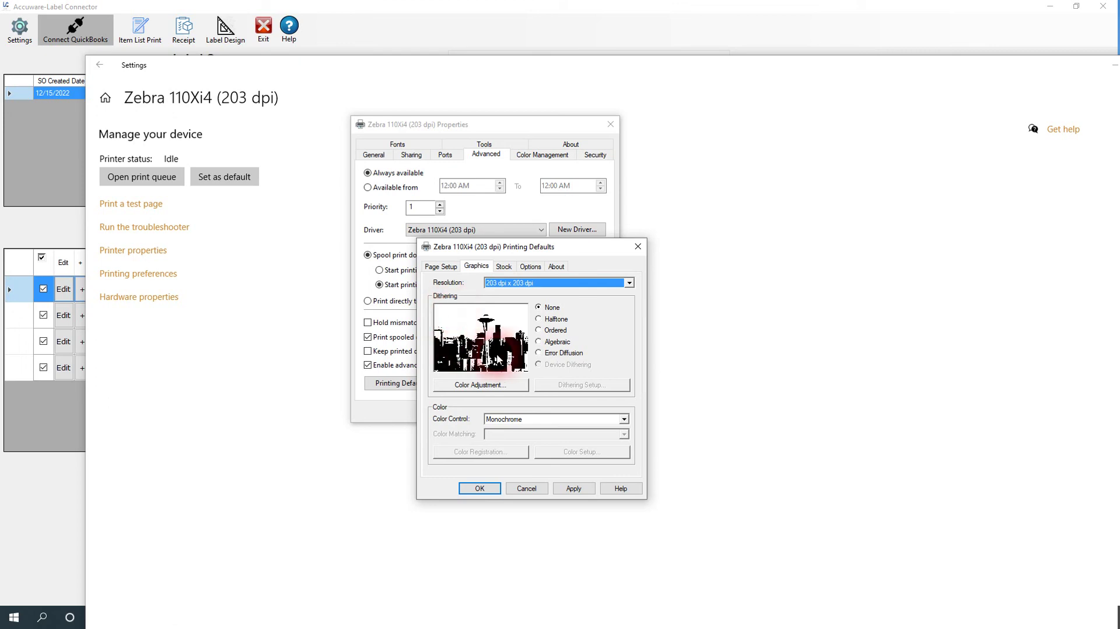
click(539, 331)
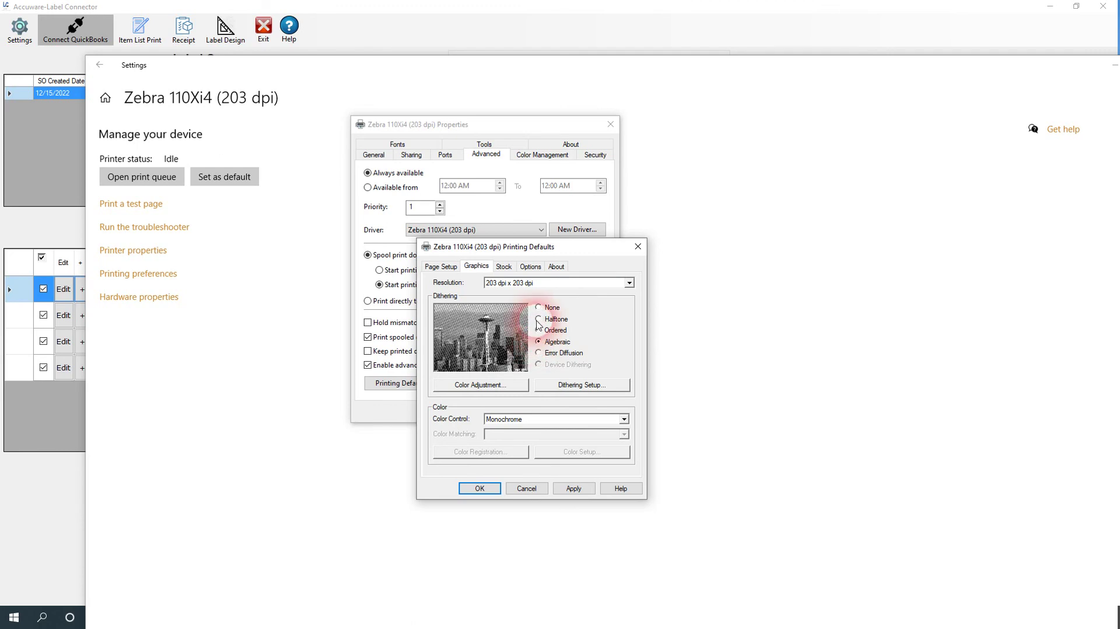
click(540, 320)
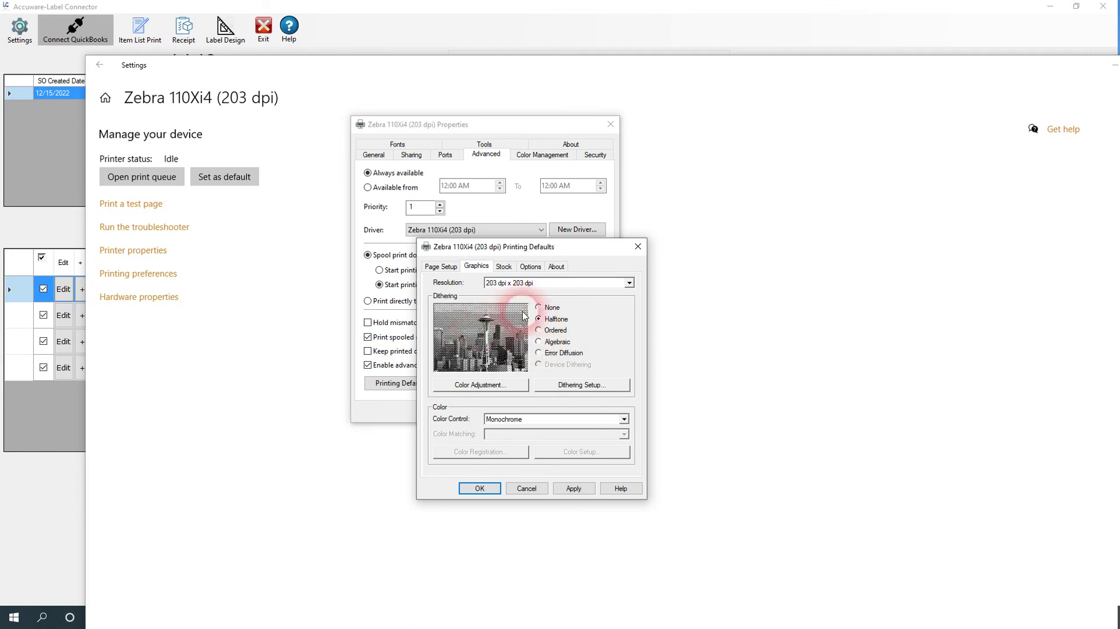
click(538, 309)
click(574, 490)
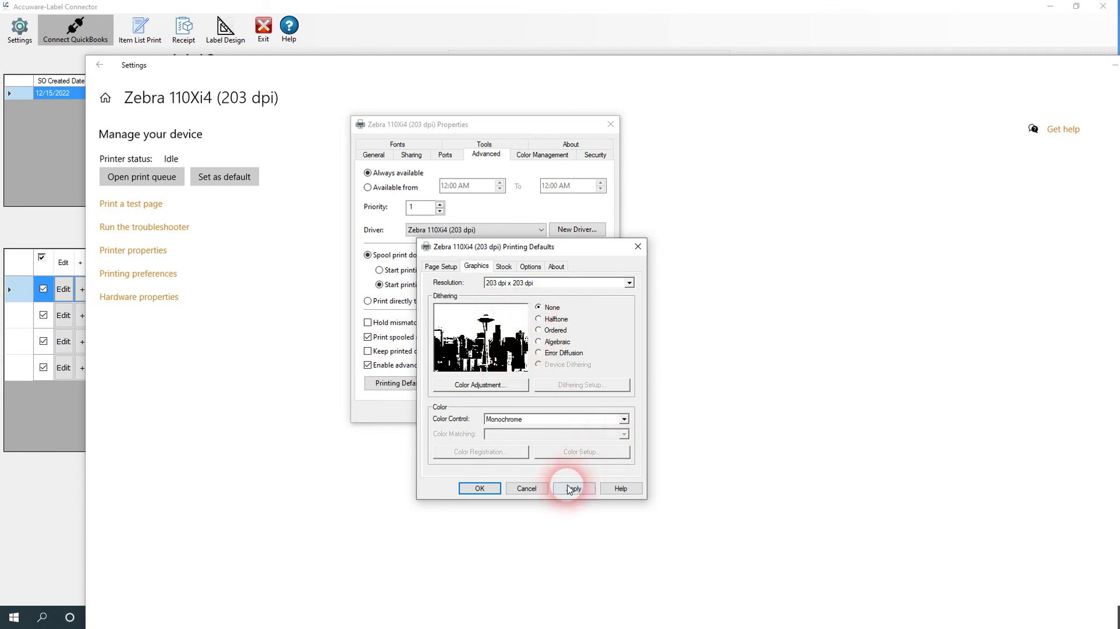
click(477, 489)
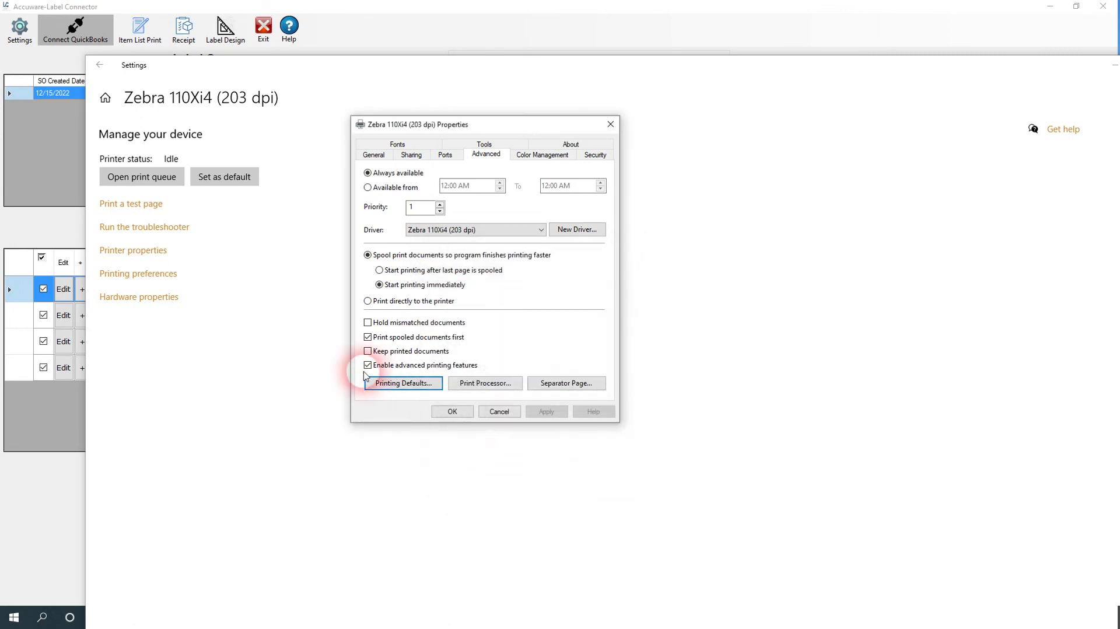
Set the printing preferences label stock height to 3 (4 x 3 in), apply, and close Properties.
click(373, 155)
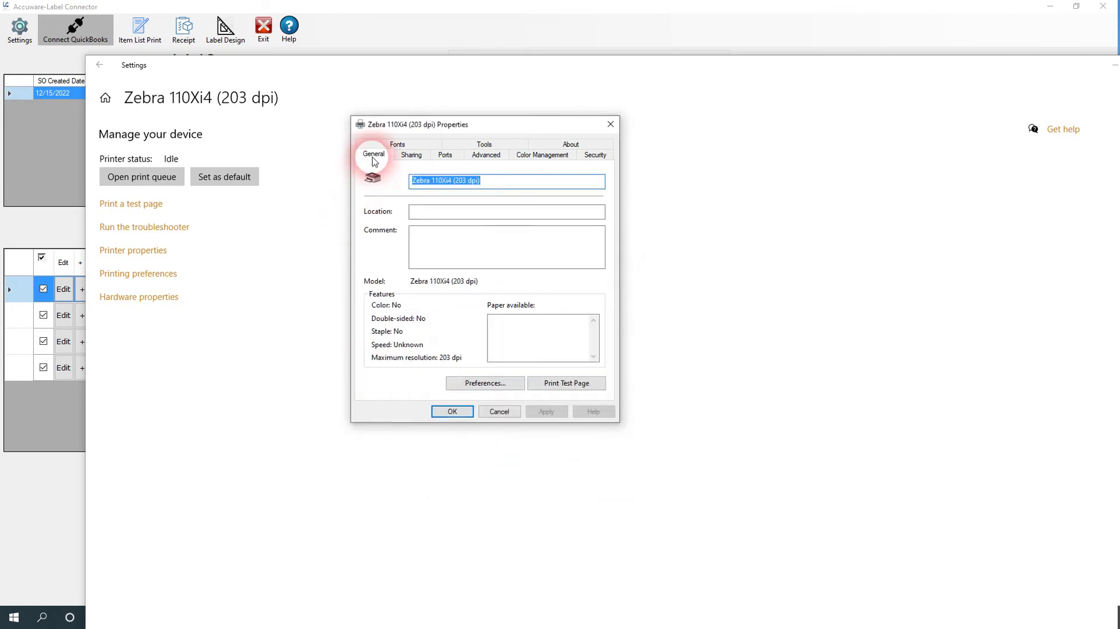
click(466, 384)
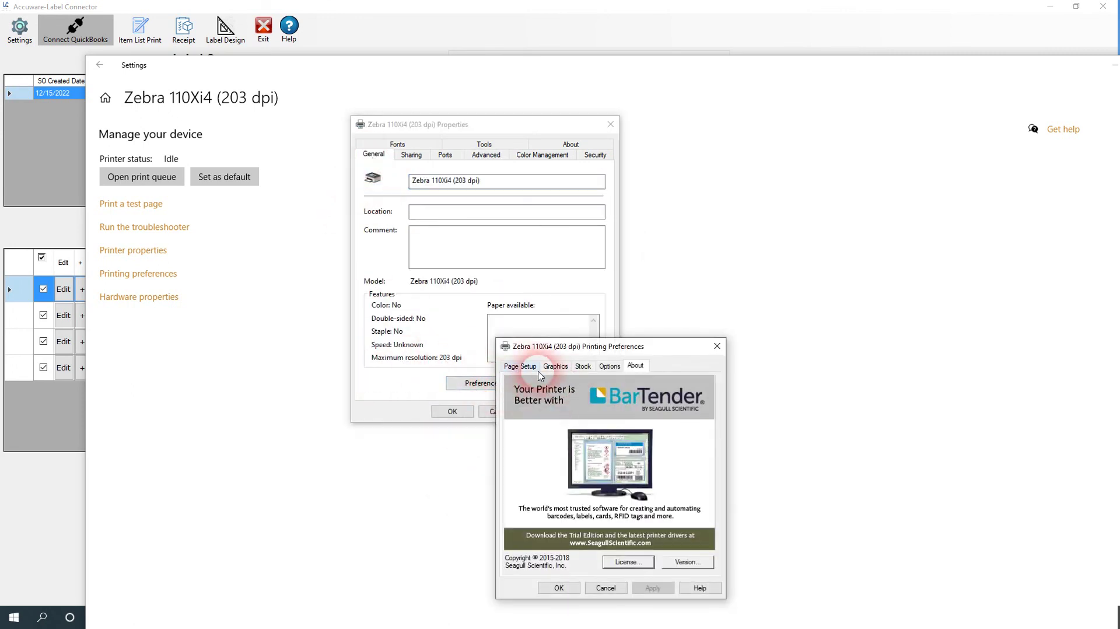
click(517, 369)
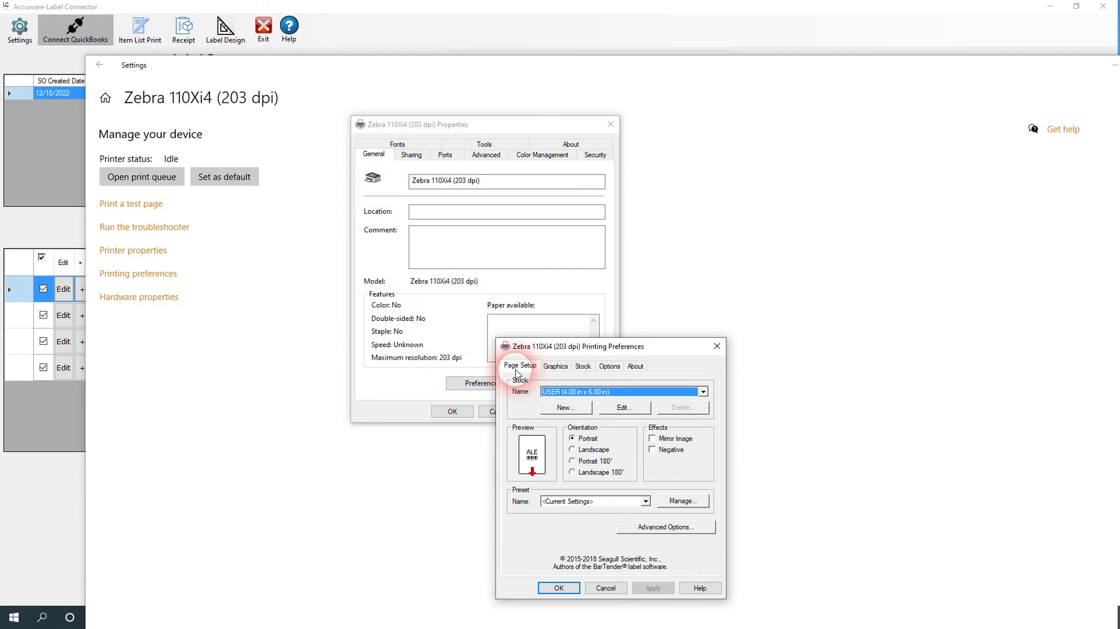
click(624, 408)
drag(667, 445, 619, 443)
text(3)
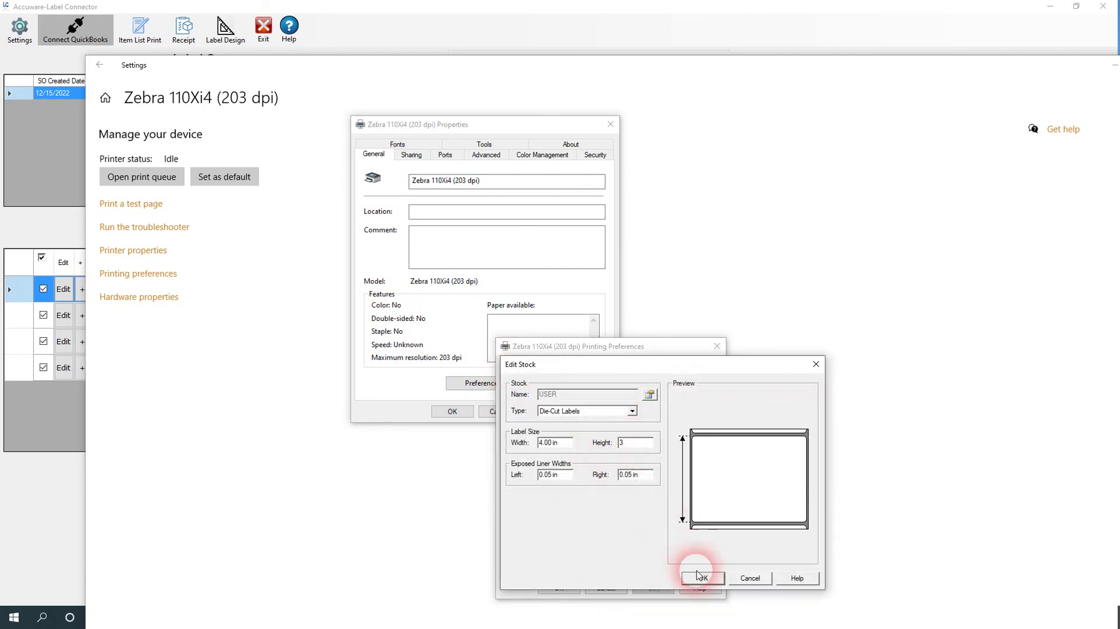
click(701, 577)
click(652, 587)
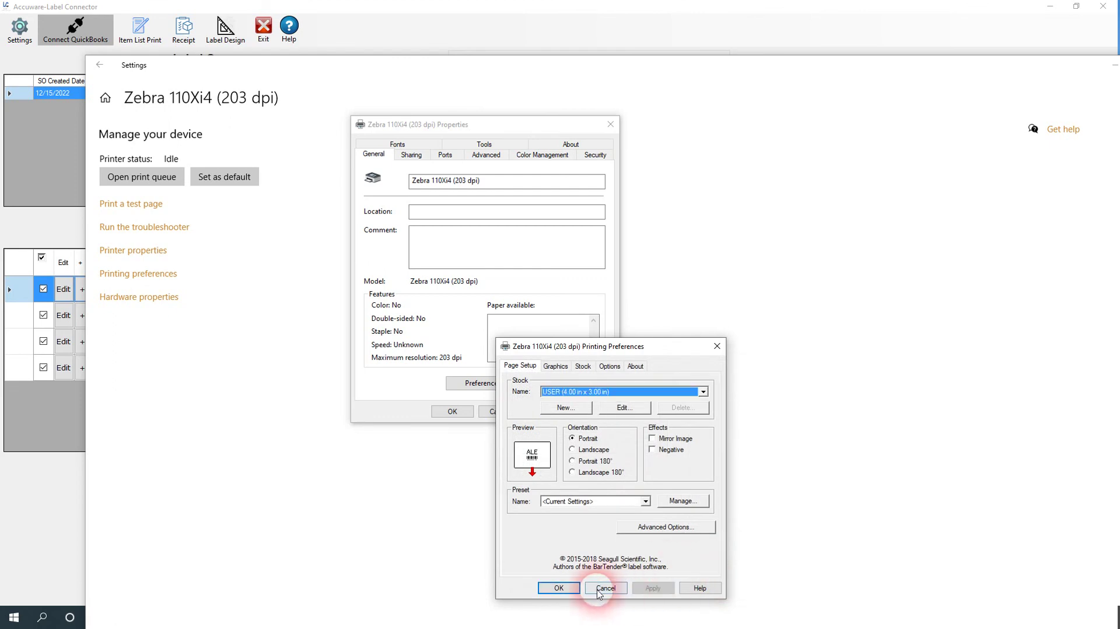
click(557, 588)
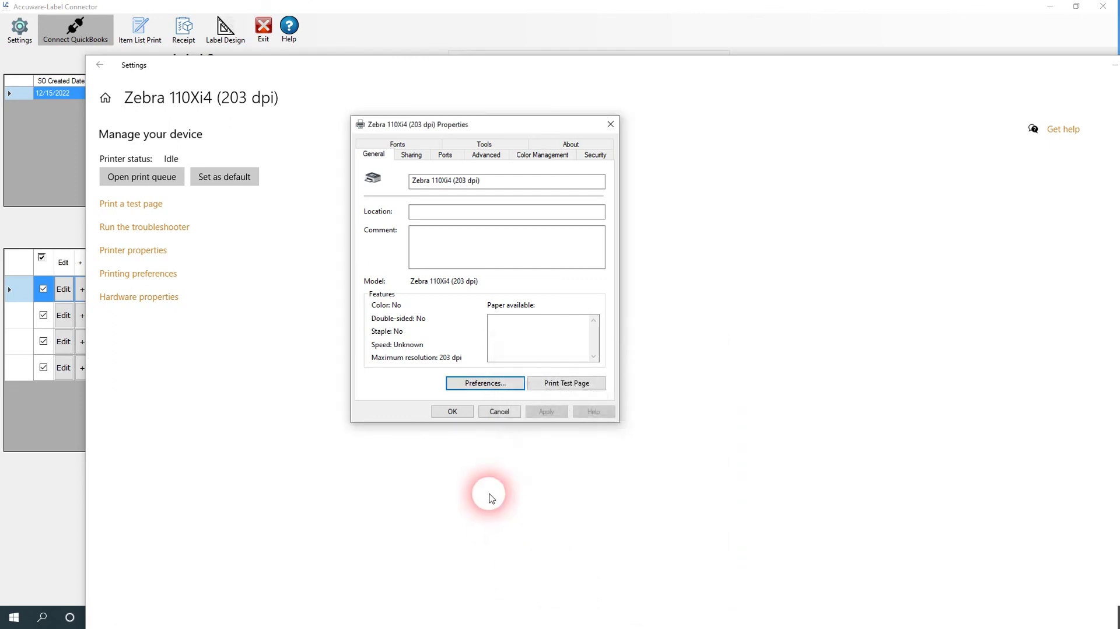
click(609, 125)
drag(974, 68, 907, 83)
Minimize the Settings window and reconnect Label Connector to QuickBooks.
double_click(907, 83)
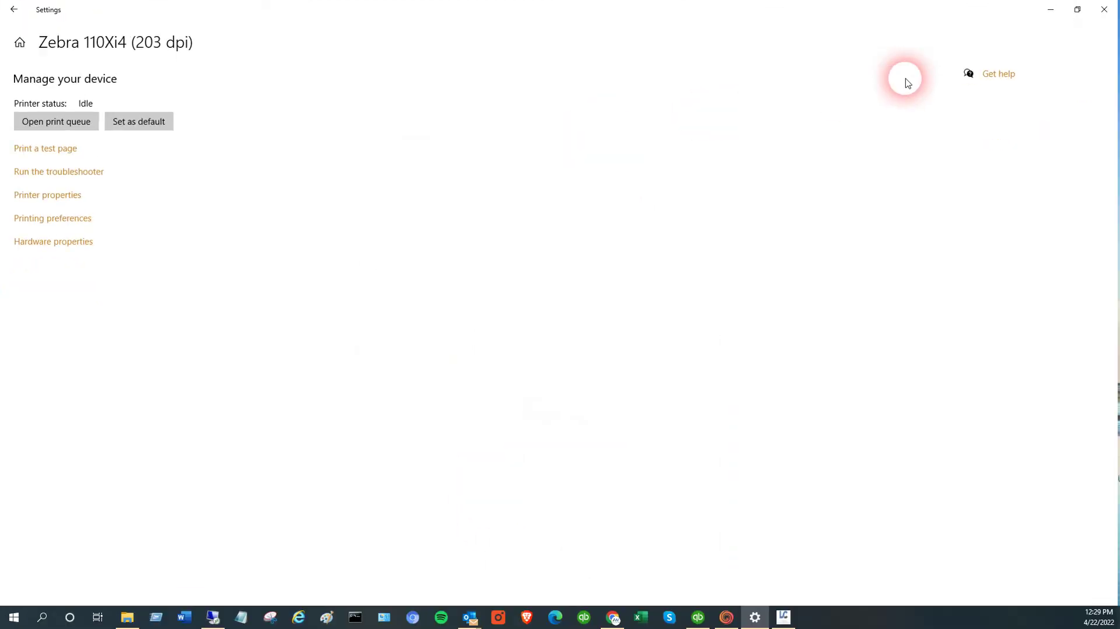
click(1056, 10)
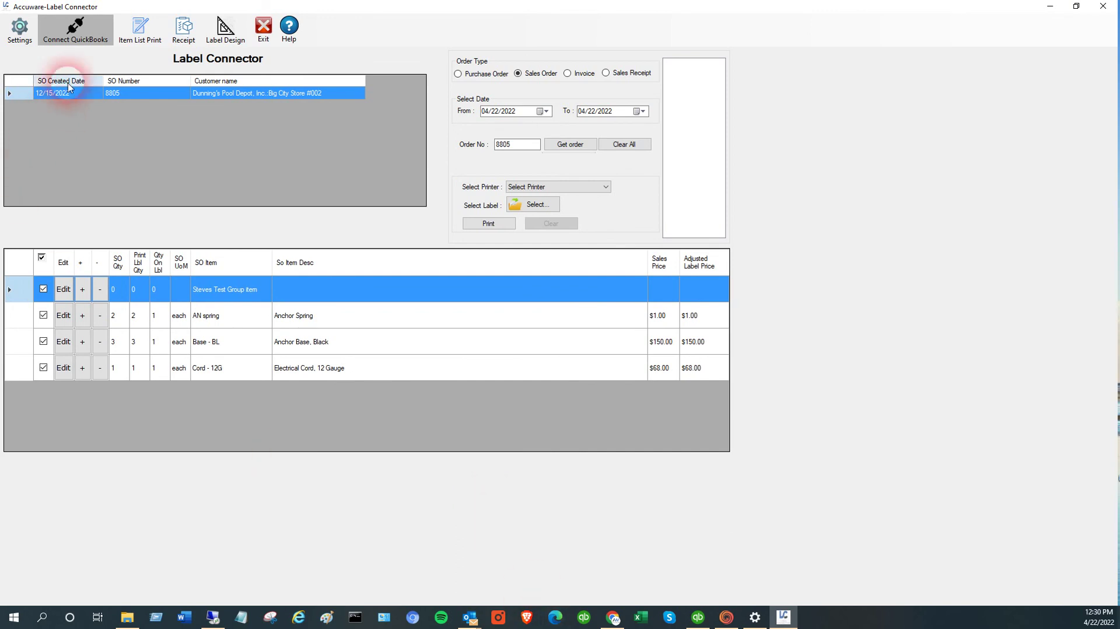
click(76, 32)
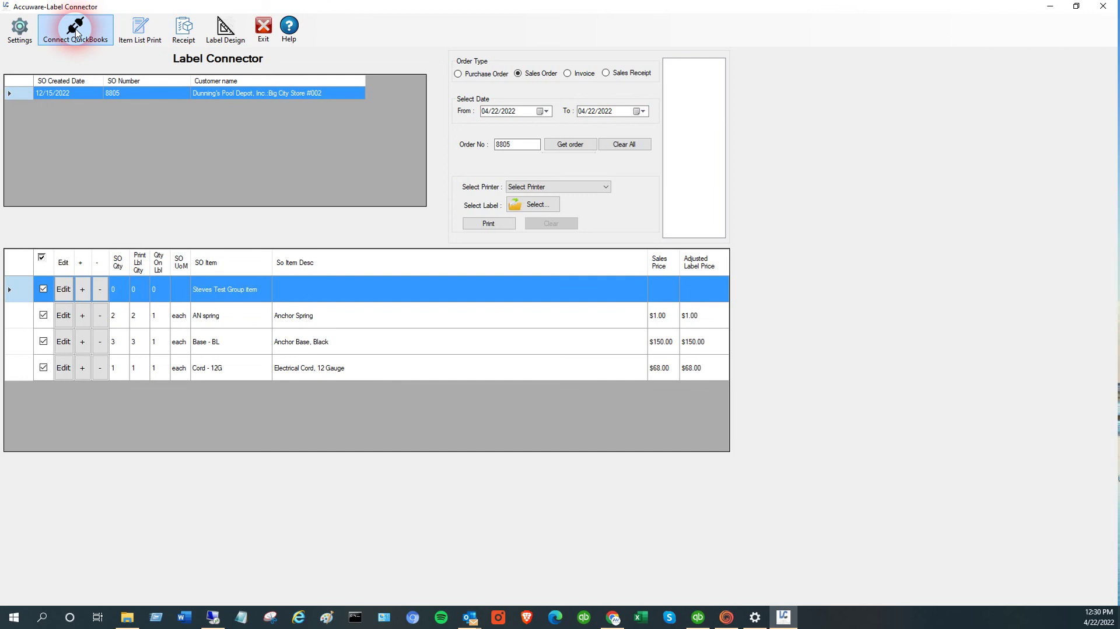